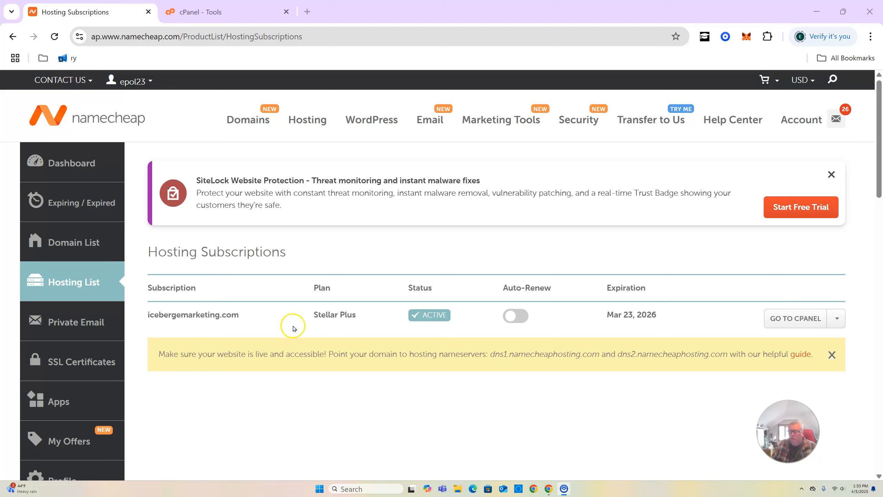
Step: Go to cPanel for the icebergemarketing.com hosting subscription and open ethansonlinelifestyle.com in its Website Builder
{"action": "left_click", "coordinate": [788, 318]}
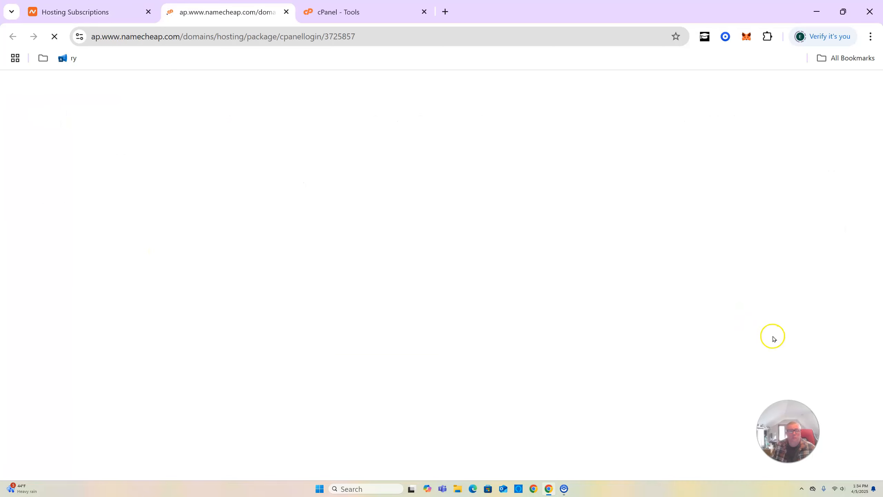
{"action": "left_click", "coordinate": [423, 12]}
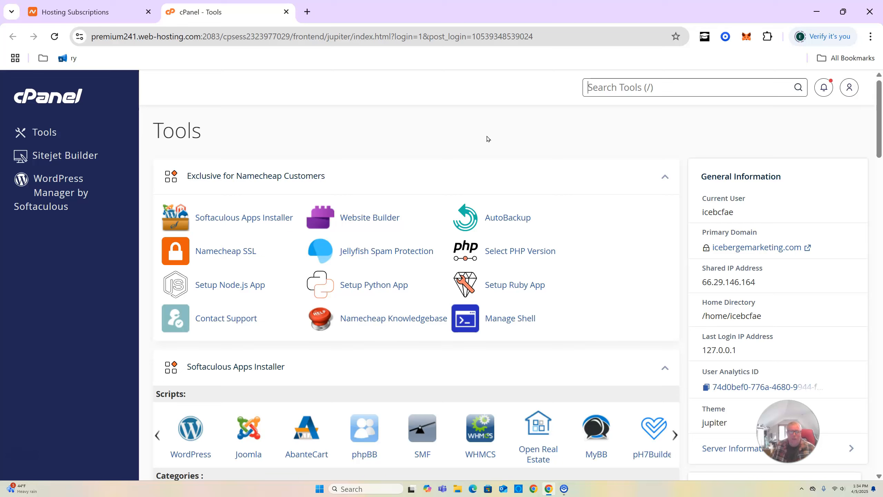
{"action": "left_click", "coordinate": [383, 217]}
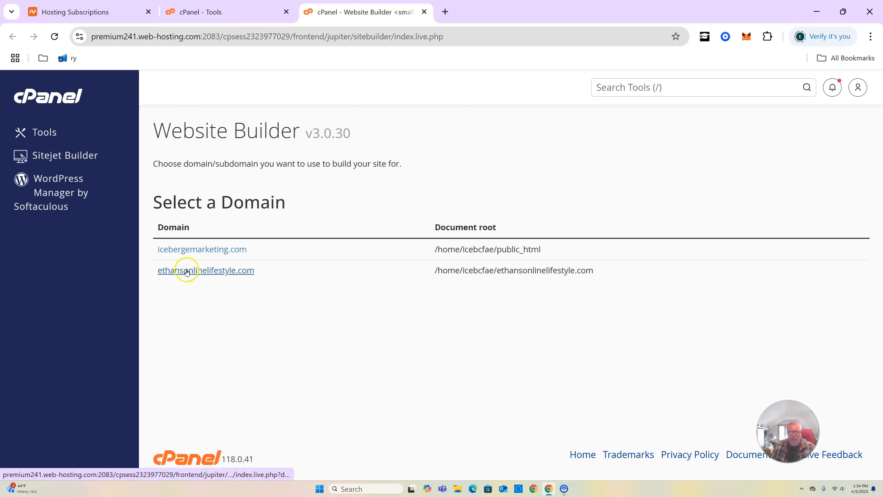
{"action": "left_click", "coordinate": [245, 249]}
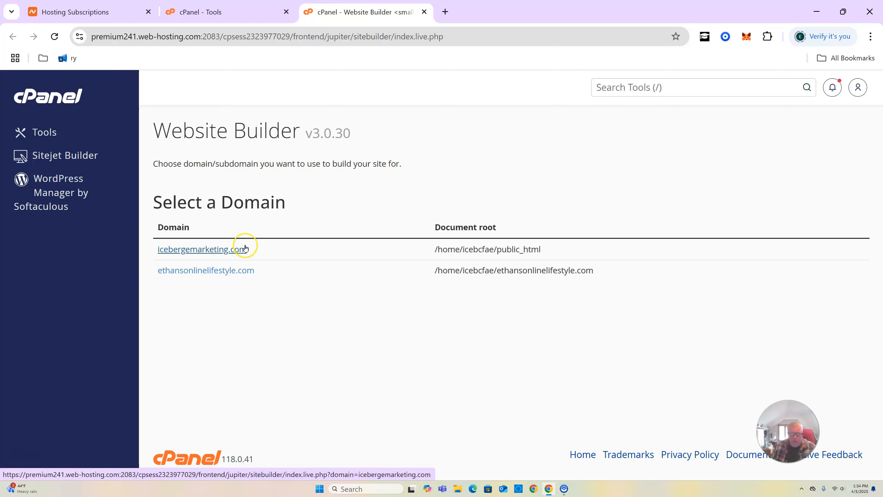
{"action": "left_click", "coordinate": [208, 272]}
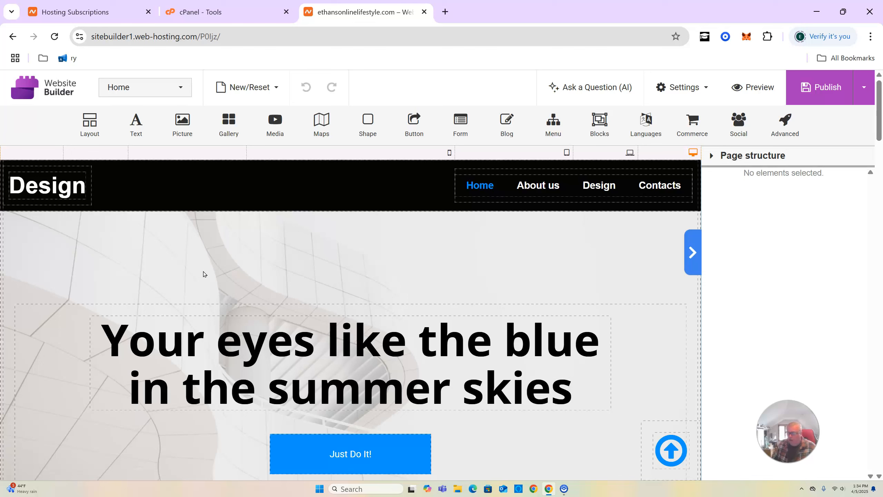
{"action": "left_click", "coordinate": [412, 257]}
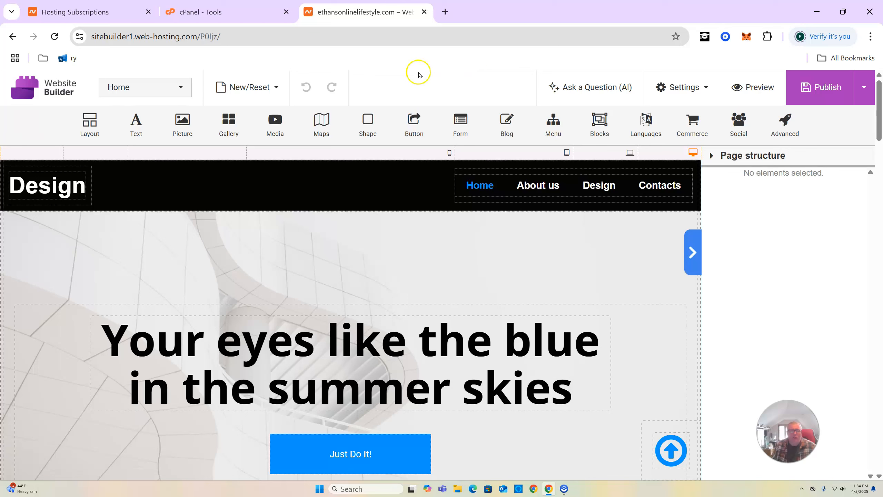
Step: Browse the Online business templates and try to apply the Design Me template to the site
{"action": "left_click", "coordinate": [226, 87]}
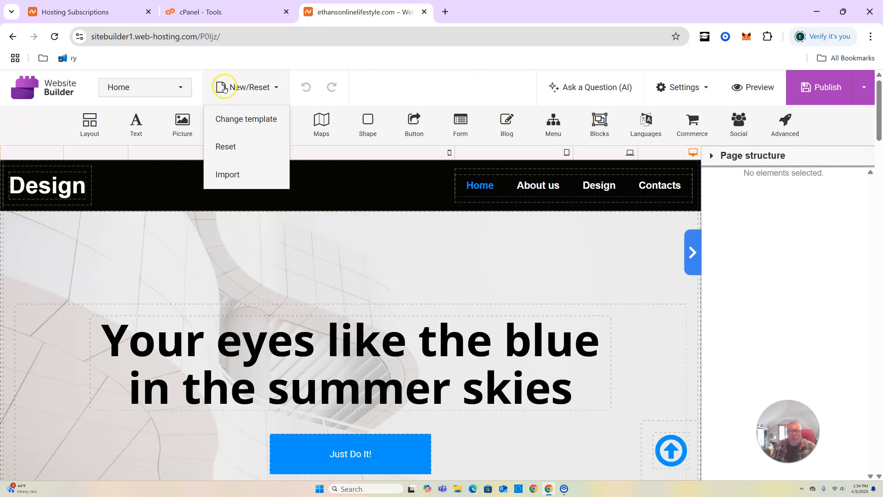
{"action": "left_click", "coordinate": [249, 122]}
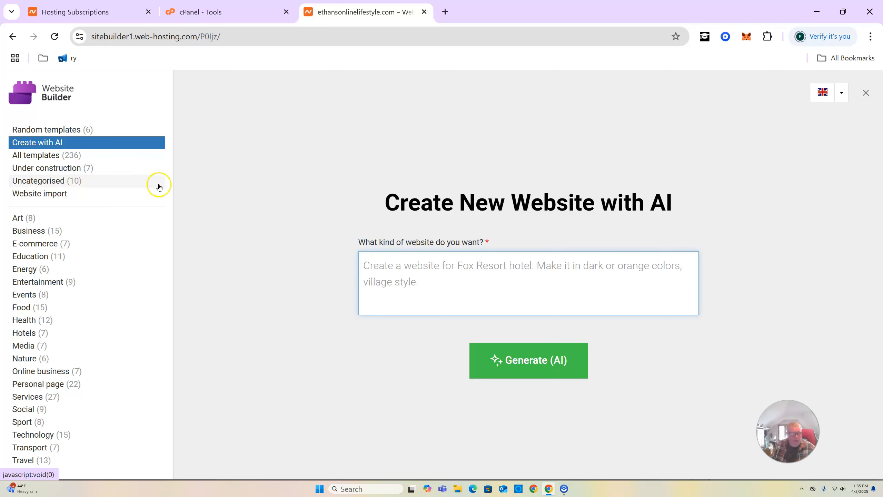
{"action": "left_click", "coordinate": [50, 373]}
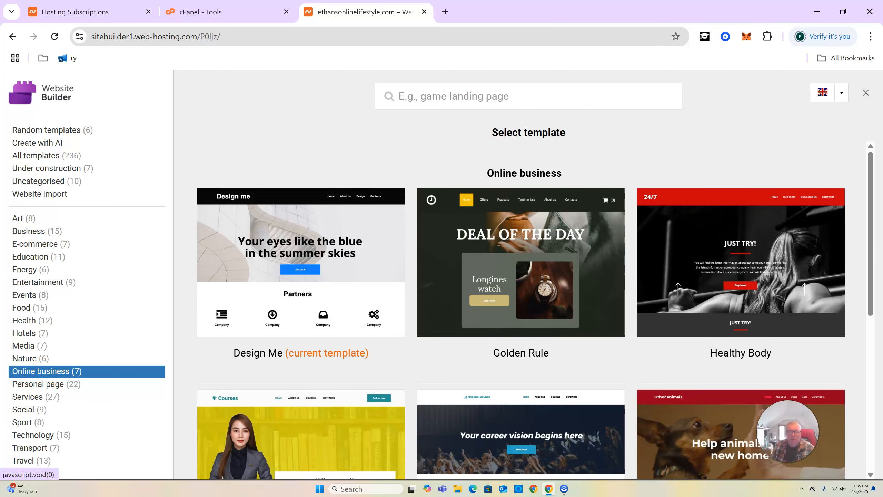
{"action": "mouse_move", "coordinate": [291, 250]}
{"action": "left_click", "coordinate": [293, 281]}
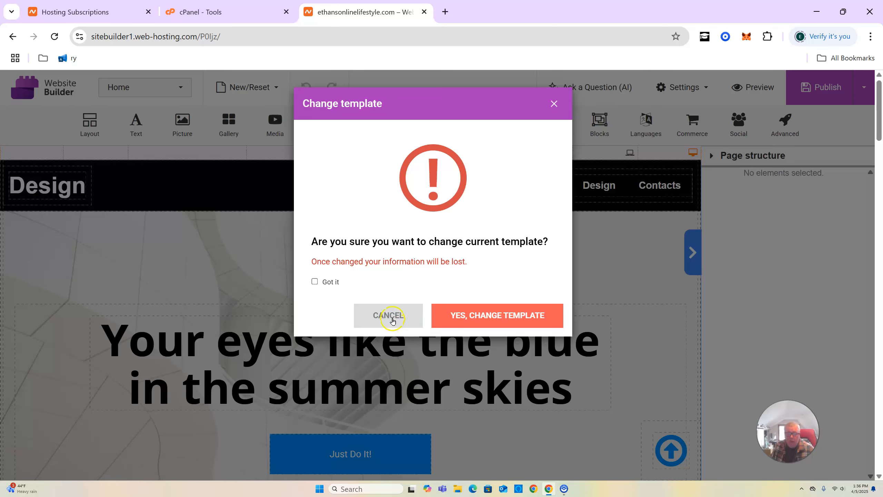
{"action": "left_click", "coordinate": [388, 316]}
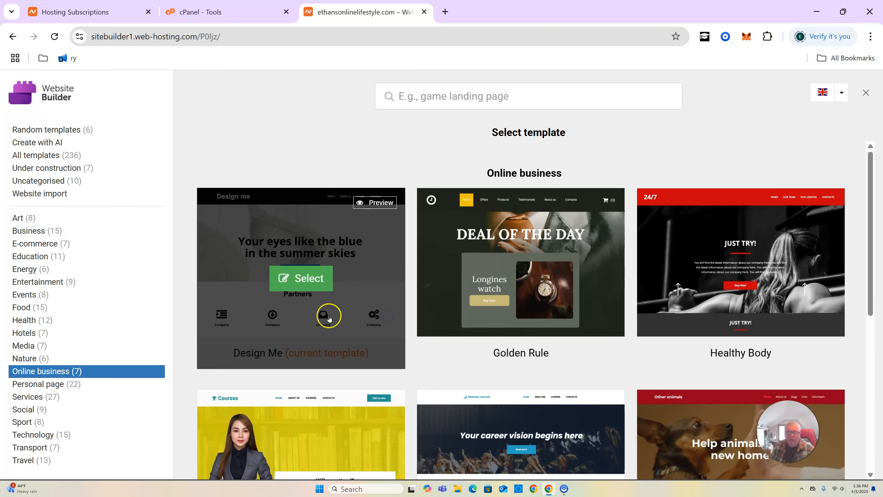
{"action": "left_click", "coordinate": [866, 93]}
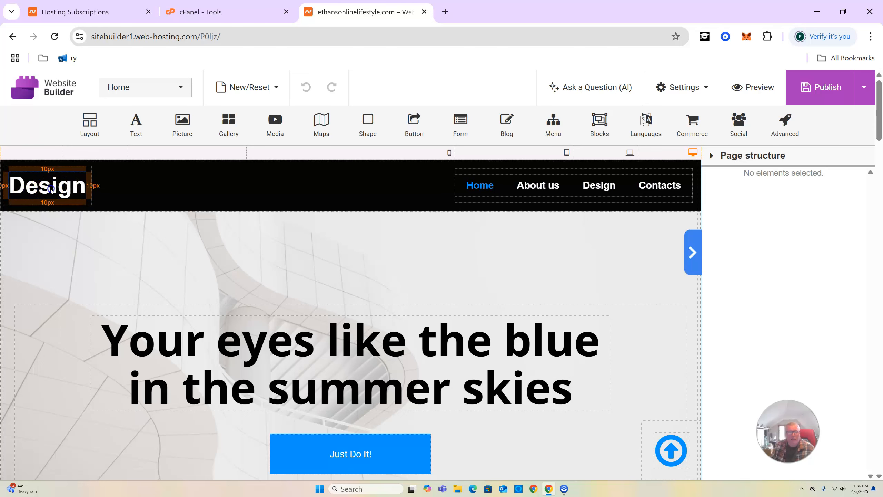
Step: Select the site's Design header title and open icebergemarketing.com in a new tab to compare its header
{"action": "left_click", "coordinate": [50, 190]}
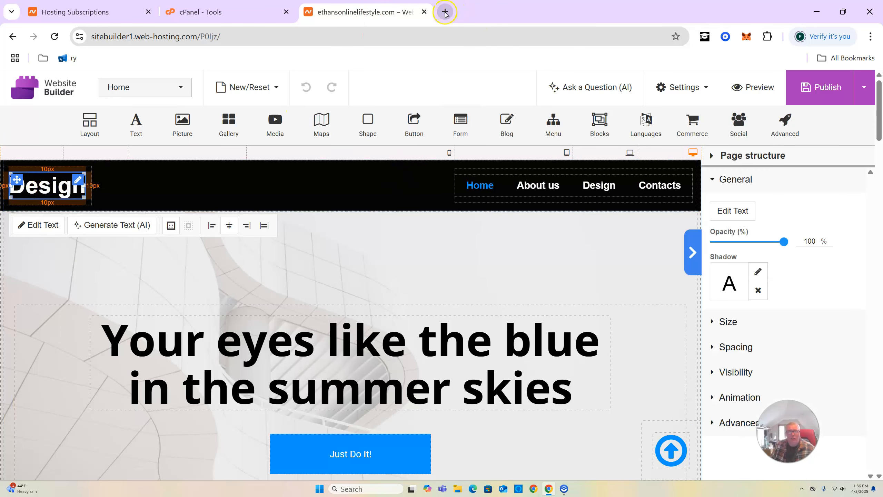
{"action": "left_click", "coordinate": [445, 12]}
{"action": "type", "text": "ic"}
{"action": "key", "text": "Return"}
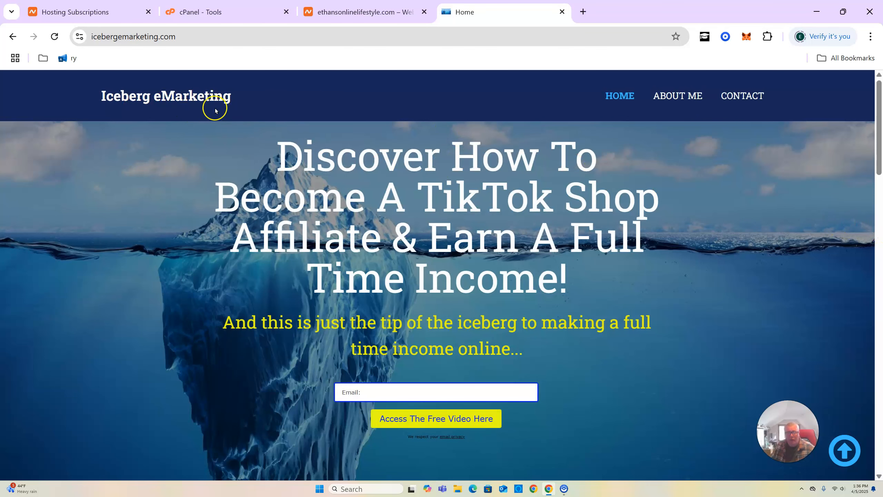
{"action": "left_click", "coordinate": [347, 11]}
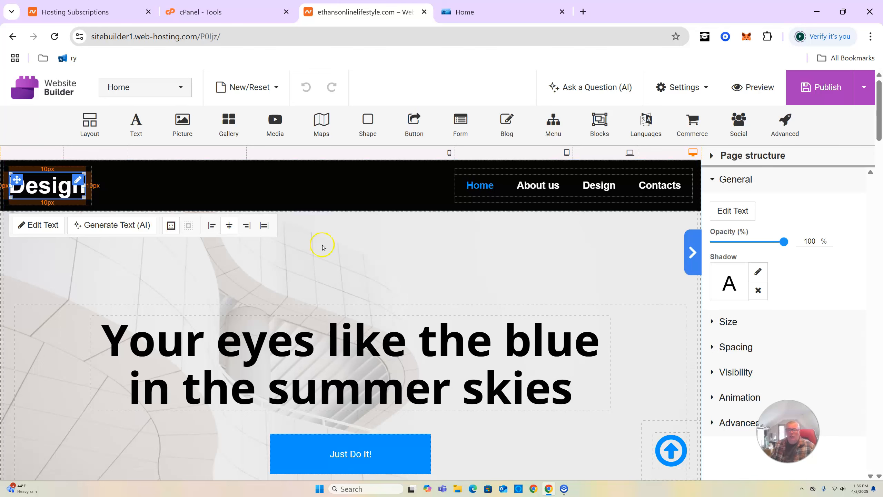
{"action": "left_click", "coordinate": [477, 8]}
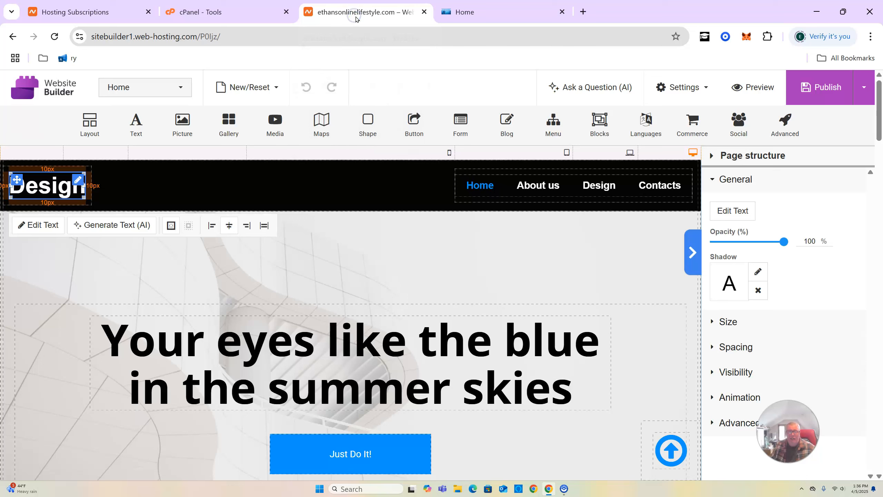
Step: Check the site's page list in the builder and compare its menu with the icebergemarketing.com page
{"action": "left_click", "coordinate": [146, 88]}
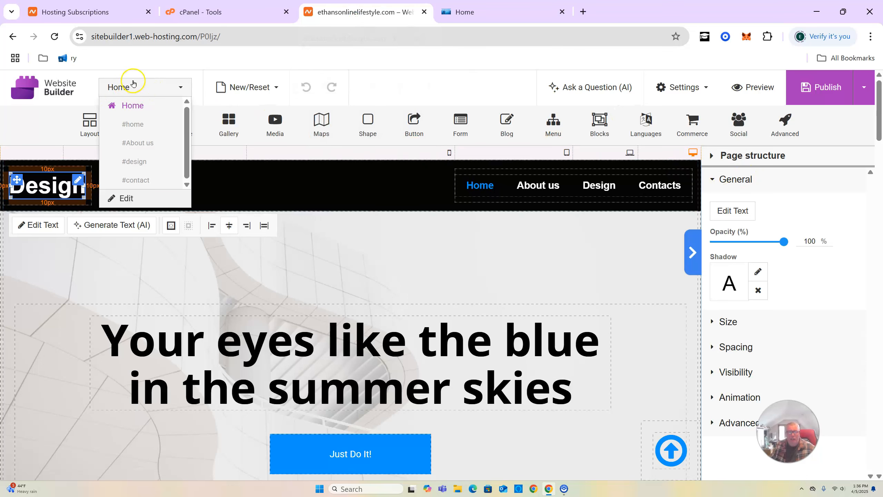
{"action": "left_click", "coordinate": [182, 89]}
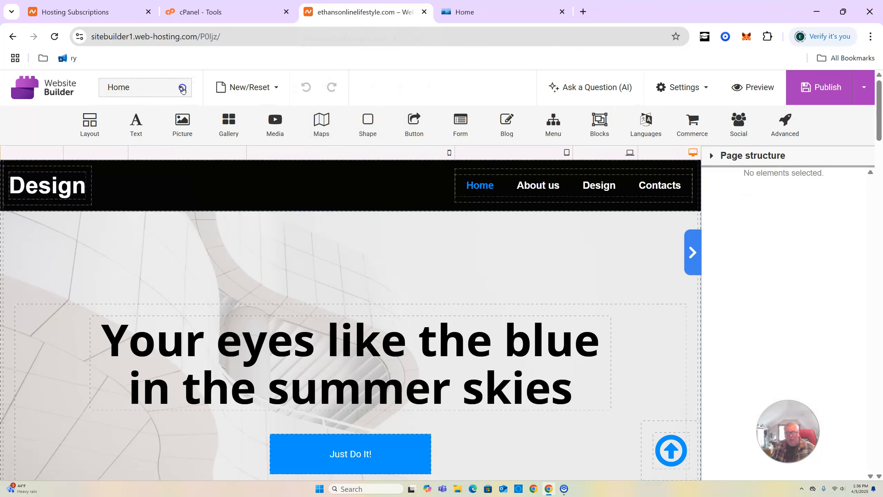
{"action": "left_click", "coordinate": [184, 90]}
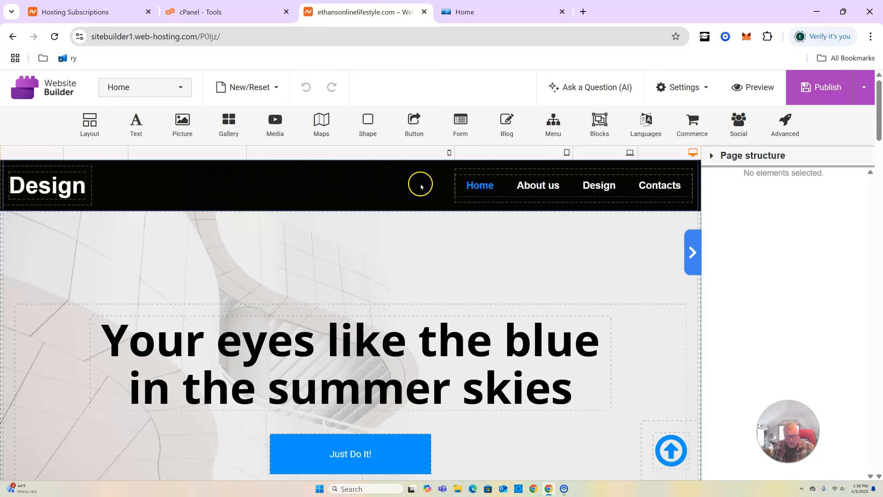
{"action": "key", "text": "ctrl+Tab"}
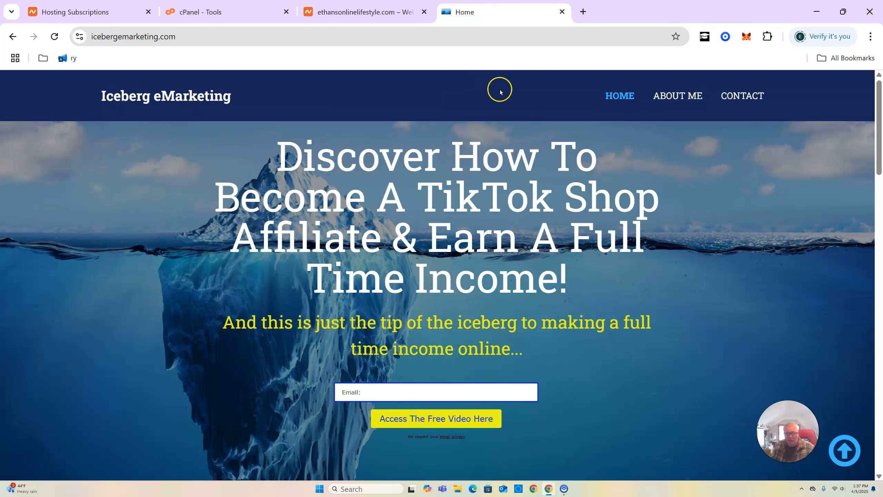
{"action": "left_click", "coordinate": [352, 6]}
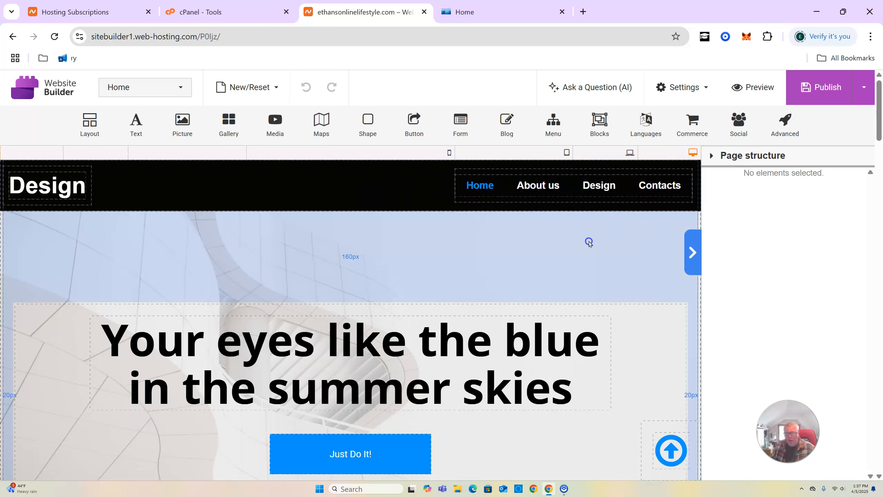
Step: Clear the background colour of the Home page's hero section behind the main headline
{"action": "left_click", "coordinate": [589, 243]}
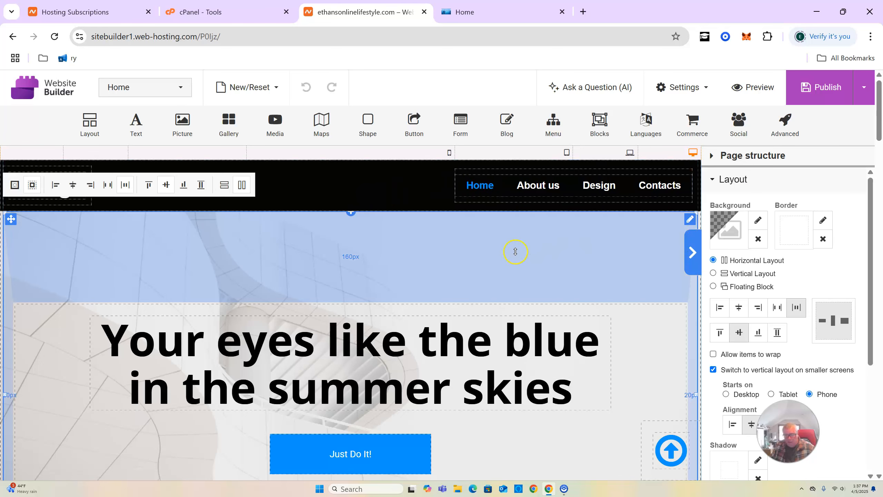
{"action": "left_click", "coordinate": [758, 220]}
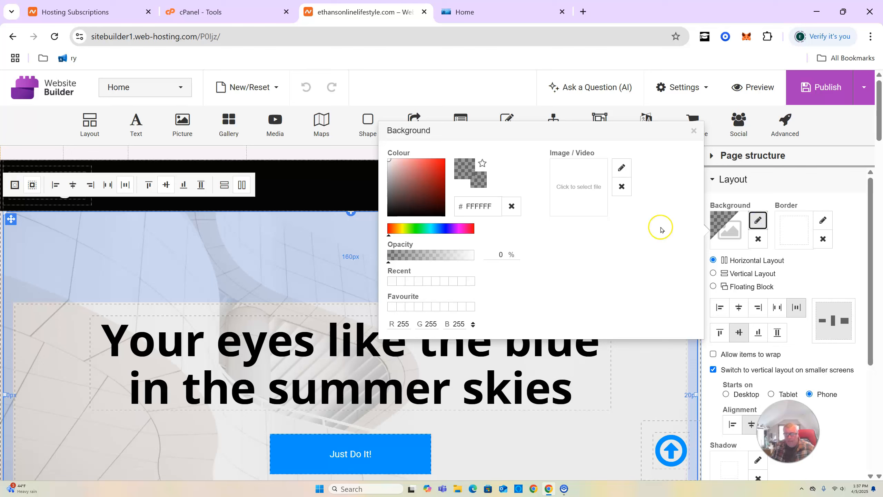
{"action": "left_click", "coordinate": [518, 205]}
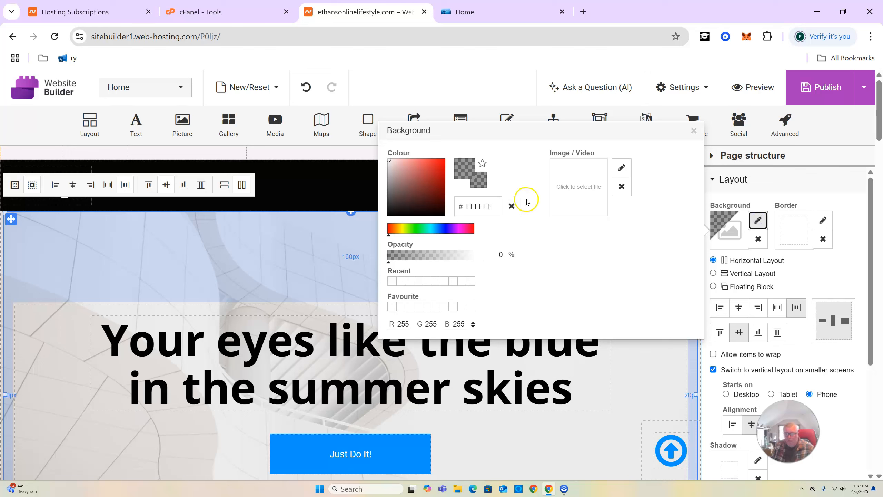
{"action": "left_click", "coordinate": [725, 237]}
{"action": "left_click", "coordinate": [725, 236]}
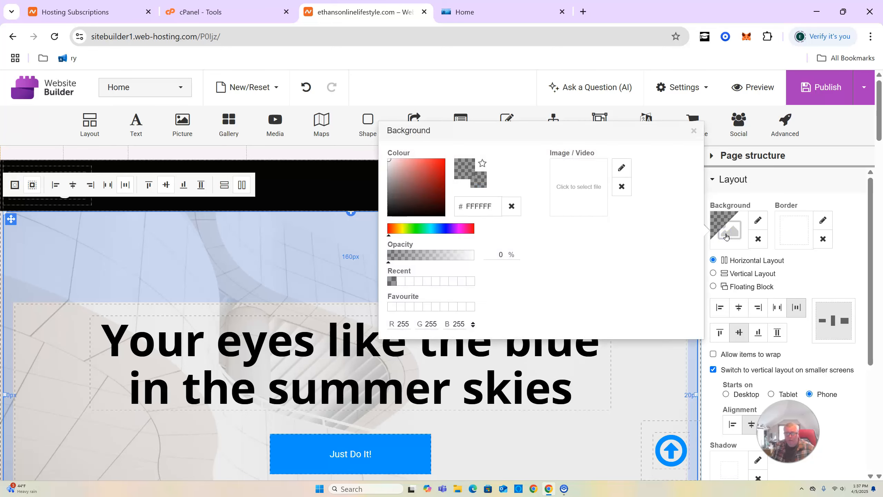
{"action": "left_click", "coordinate": [730, 230]}
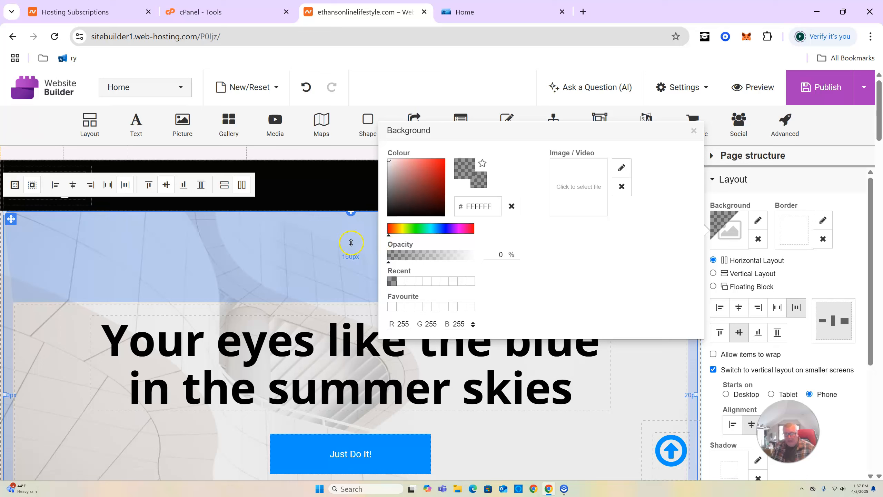
{"action": "left_click", "coordinate": [755, 222]}
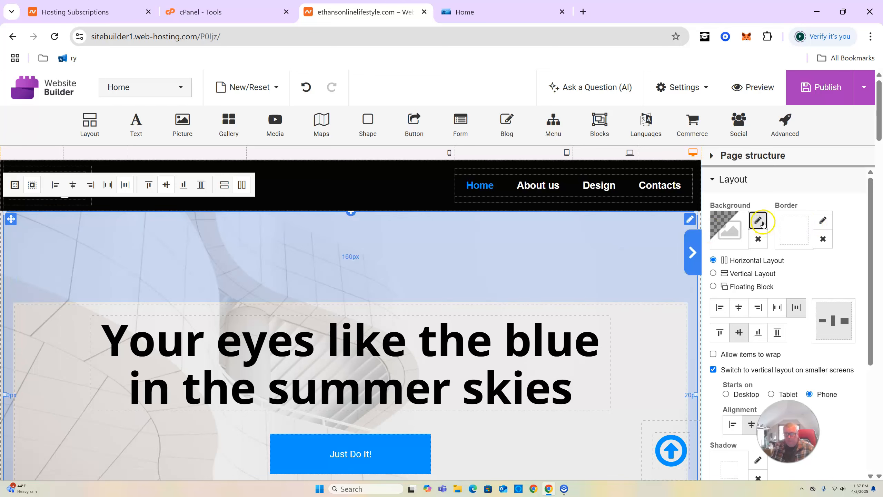
Step: Set the hero section's background image to the donny-jiang building photo from the Template Gallery
{"action": "left_click", "coordinate": [758, 221]}
{"action": "left_click", "coordinate": [614, 172]}
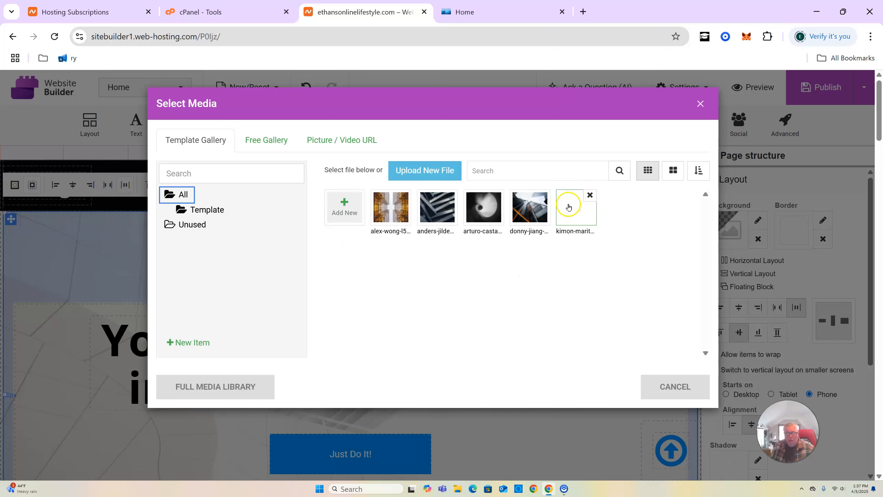
{"action": "left_click", "coordinate": [535, 211]}
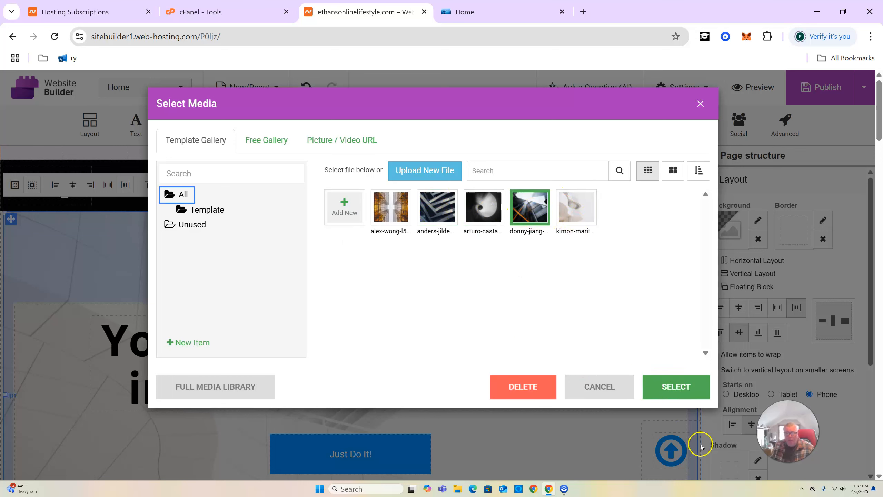
{"action": "left_click", "coordinate": [677, 390]}
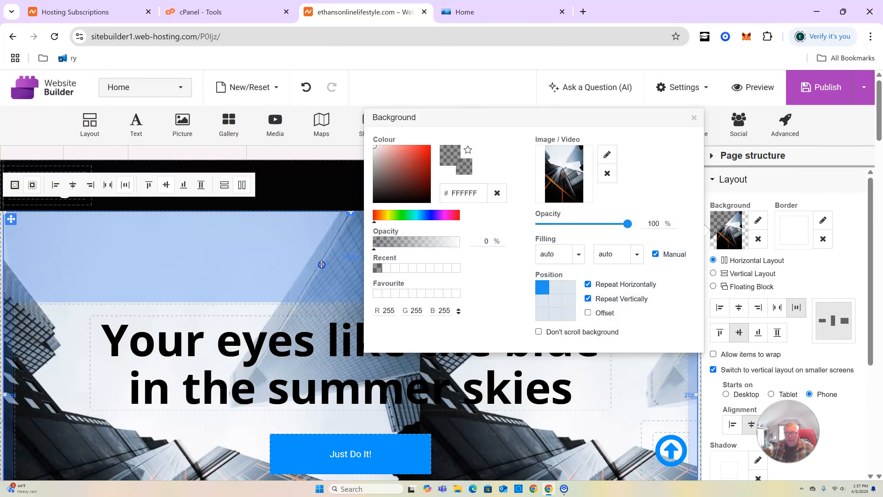
{"action": "left_click", "coordinate": [641, 400]}
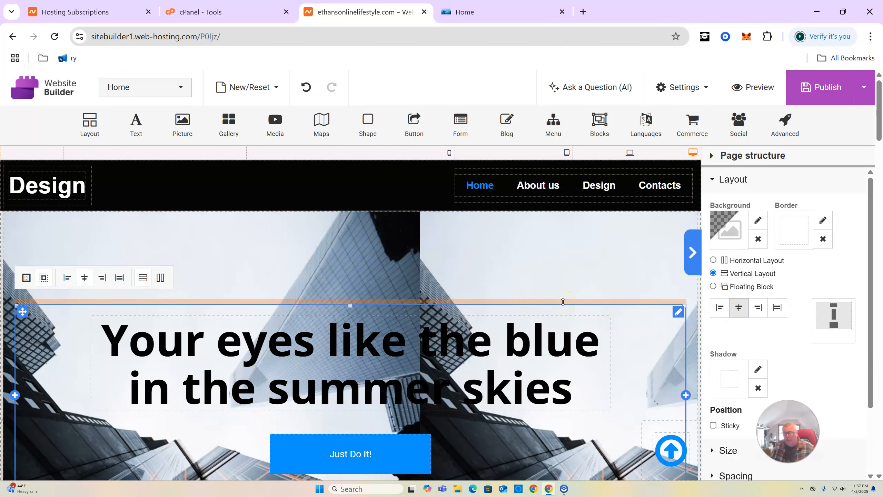
Step: Look over the Home page from the hero section down to the Partners section
{"action": "left_click", "coordinate": [825, 88]}
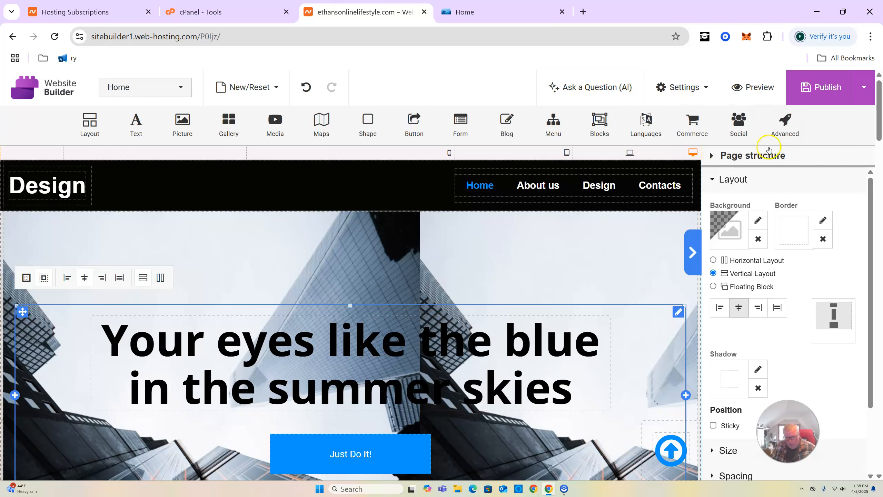
{"action": "scroll", "coordinate": [444, 164], "scroll_direction": "down", "scroll_amount": 3}
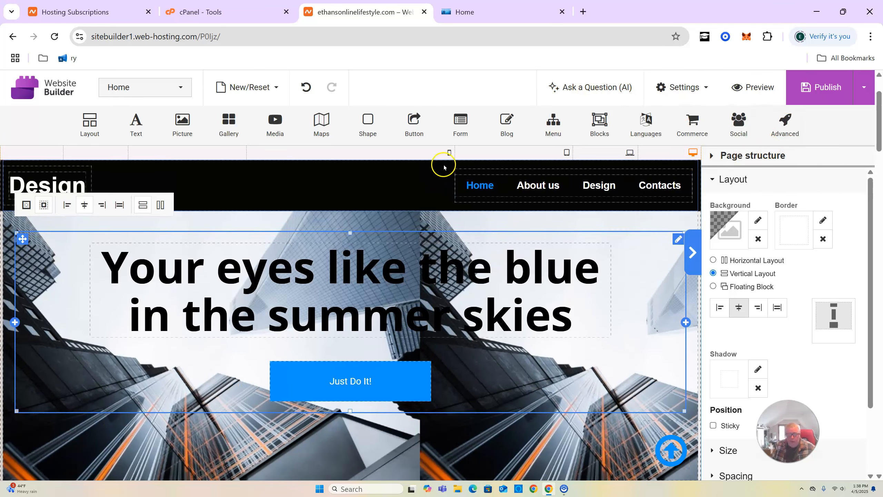
{"action": "scroll", "coordinate": [445, 163], "scroll_direction": "down", "scroll_amount": 5}
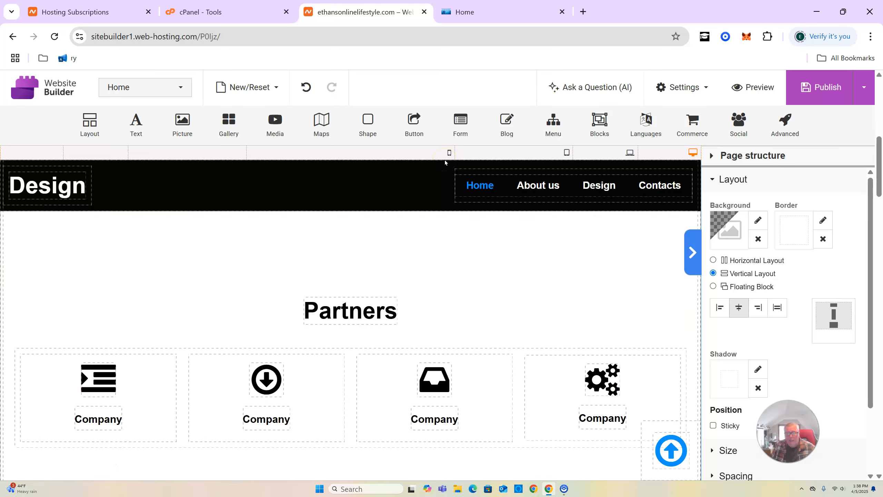
{"action": "scroll", "coordinate": [445, 162], "scroll_direction": "up", "scroll_amount": 7}
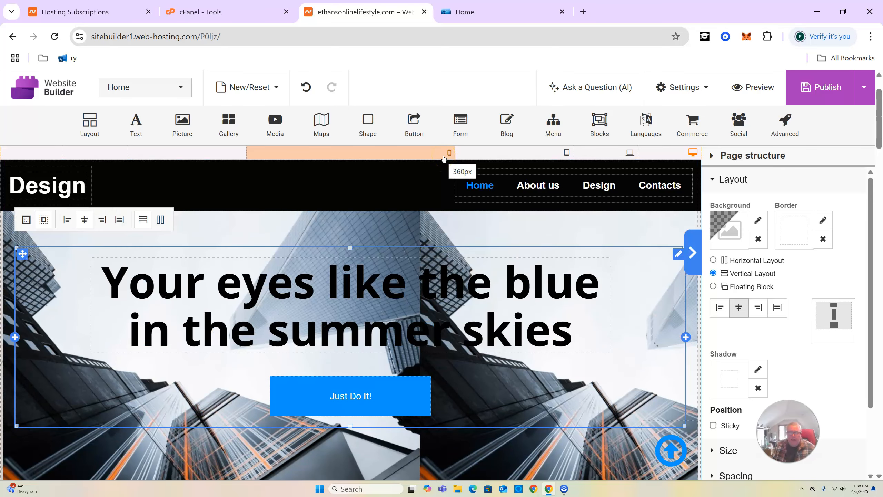
Step: Add a Custom HTML element to the Home page's hero section and place it directly below the "Just Do It!" button
{"action": "scroll", "coordinate": [563, 245], "scroll_direction": "down", "scroll_amount": 3}
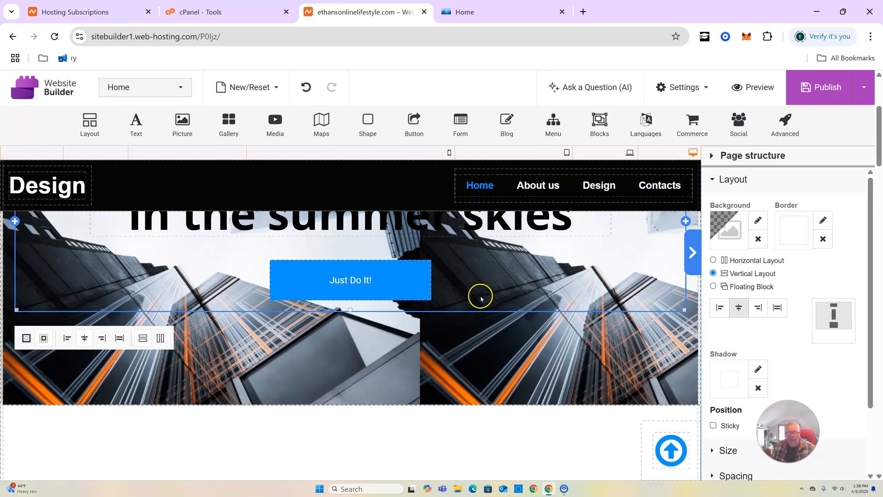
{"action": "left_click_drag", "start_coordinate": [352, 312], "coordinate": [354, 286]}
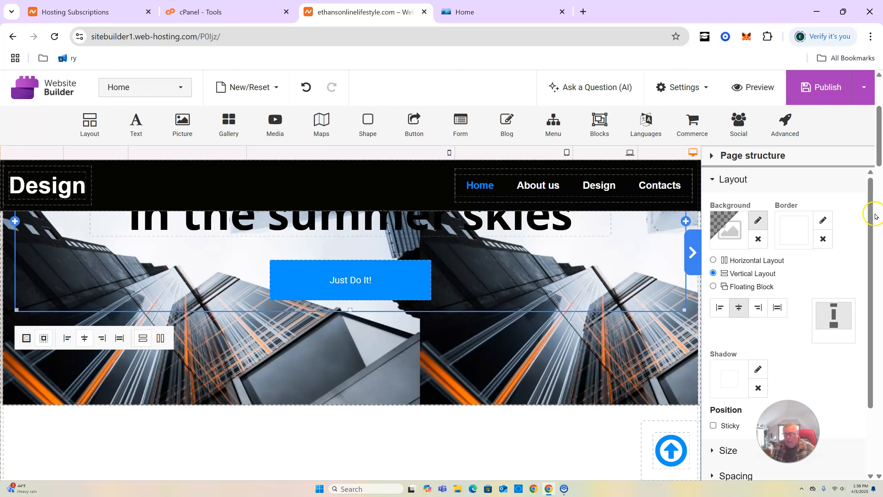
{"action": "left_click", "coordinate": [786, 131]}
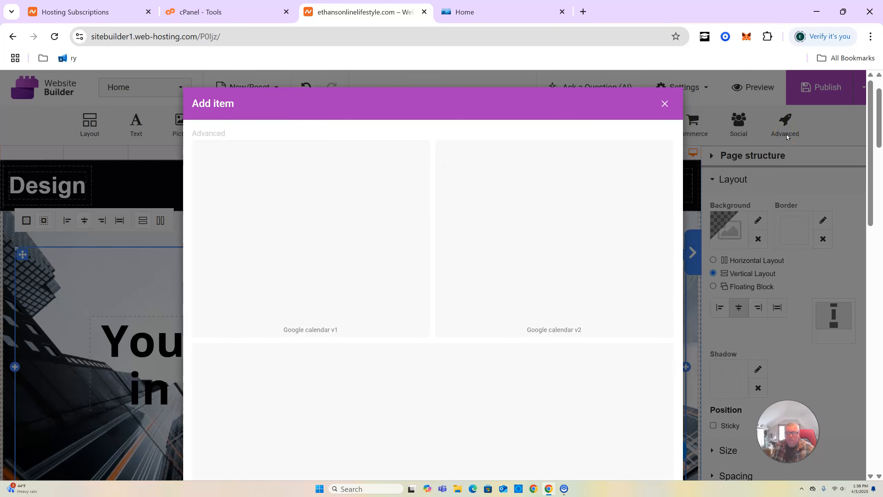
{"action": "left_click", "coordinate": [712, 152]}
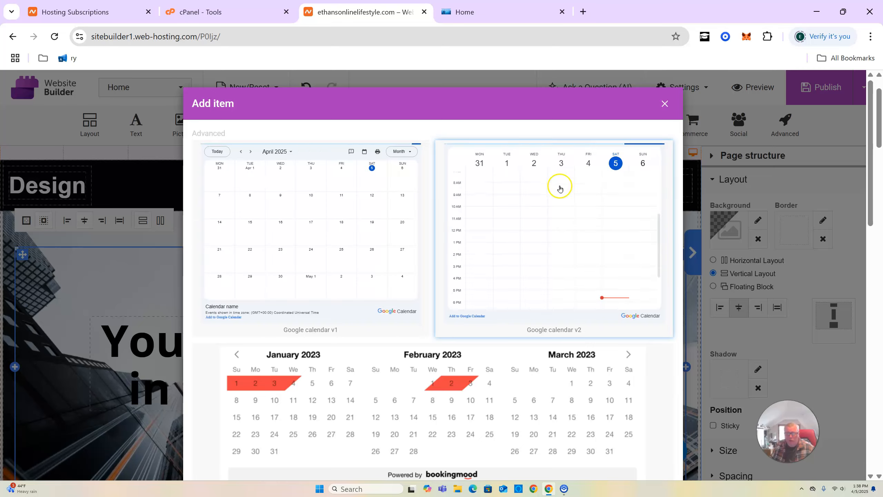
{"action": "scroll", "coordinate": [560, 192], "scroll_direction": "down", "scroll_amount": 4}
{"action": "scroll", "coordinate": [559, 195], "scroll_direction": "down", "scroll_amount": 15}
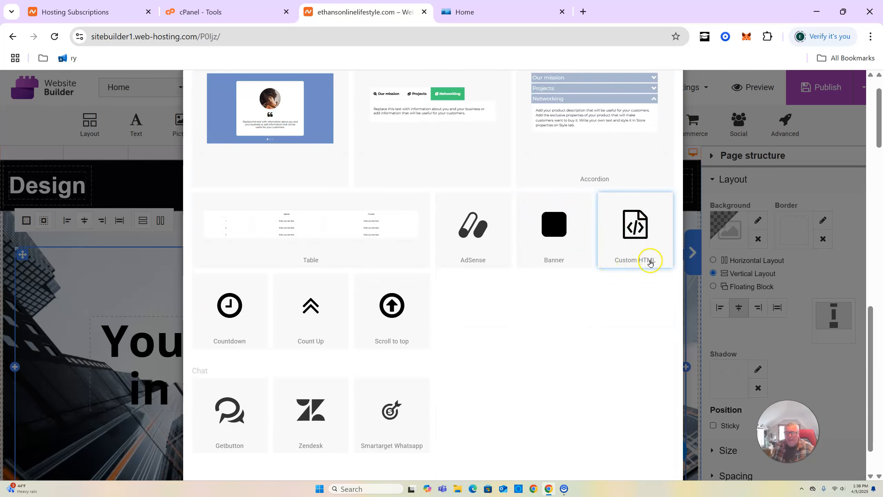
{"action": "left_click", "coordinate": [639, 242]}
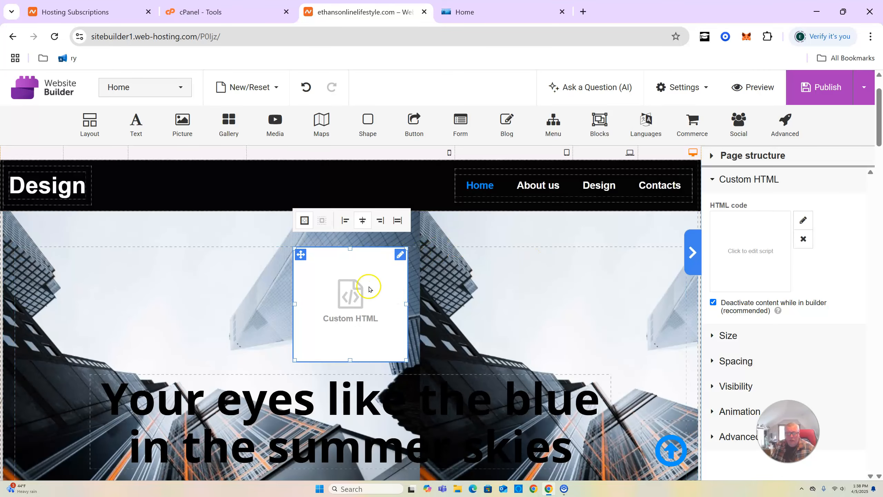
{"action": "left_click_drag", "start_coordinate": [346, 304], "coordinate": [360, 364]}
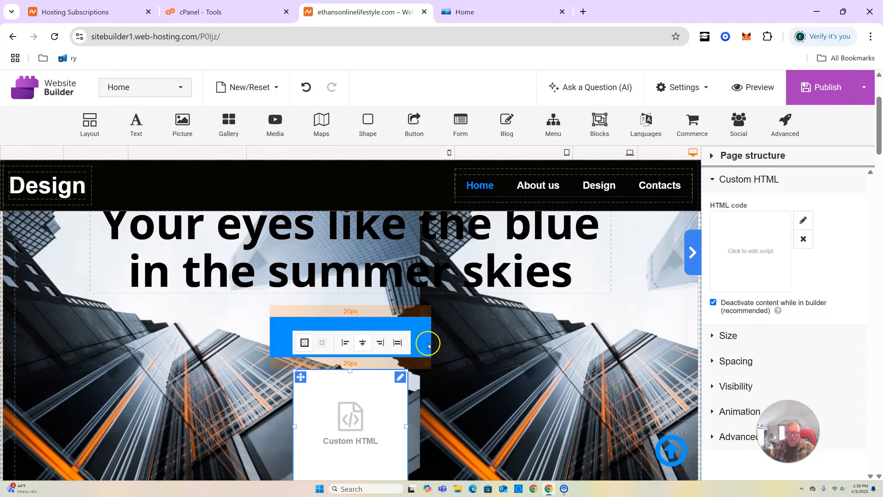
Step: Remove the "Just Do It!" button and widen the Custom HTML block to span more than half of the hero section
{"action": "left_click", "coordinate": [425, 343]}
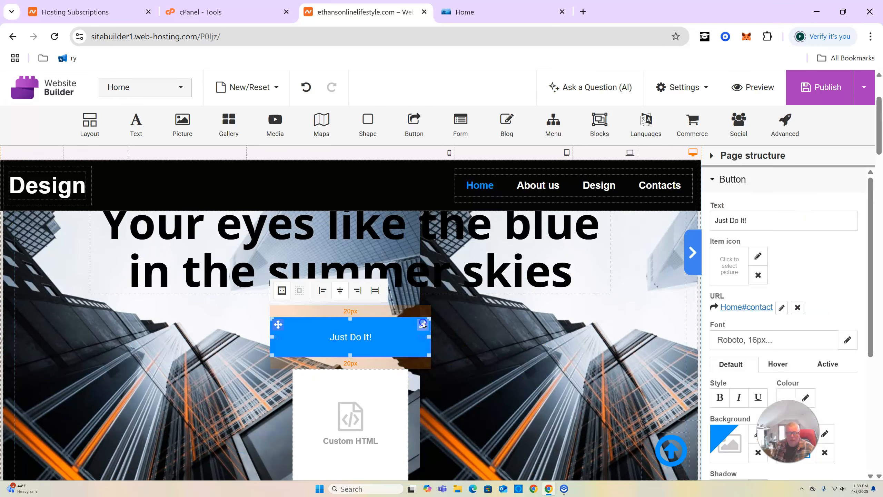
{"action": "left_click", "coordinate": [423, 329]}
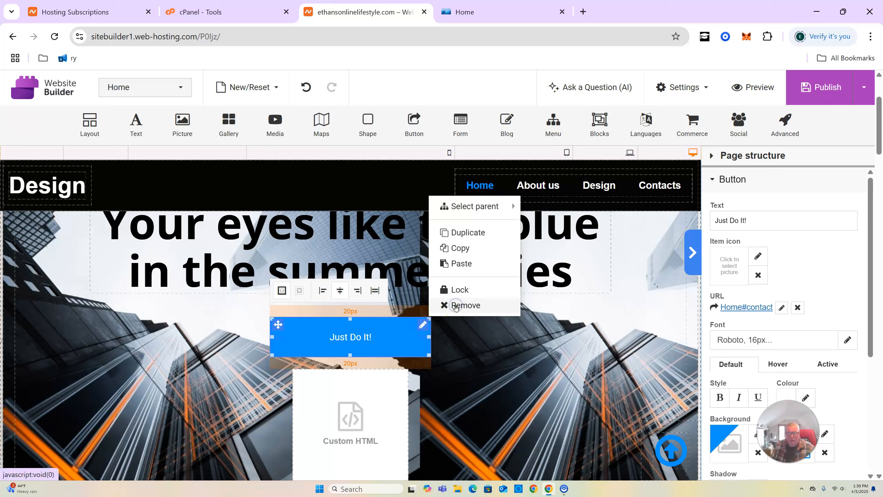
{"action": "left_click", "coordinate": [459, 305]}
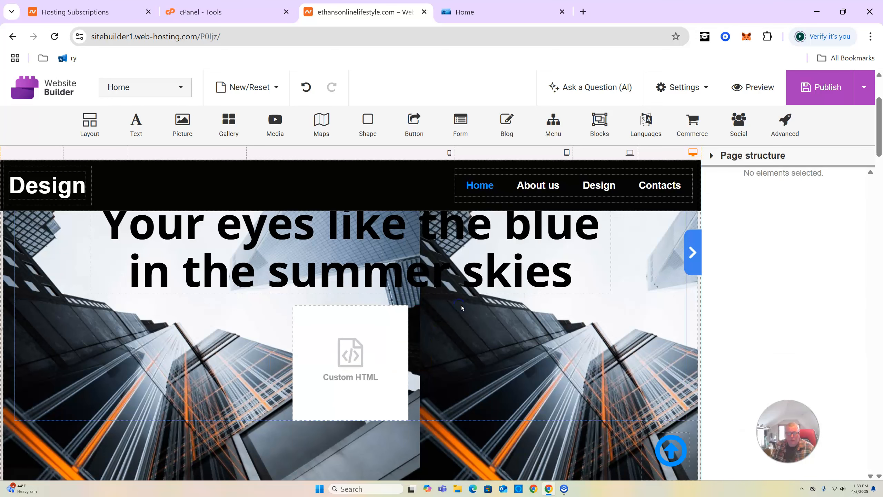
{"action": "left_click", "coordinate": [377, 360]}
{"action": "left_click_drag", "start_coordinate": [408, 363], "coordinate": [712, 390]}
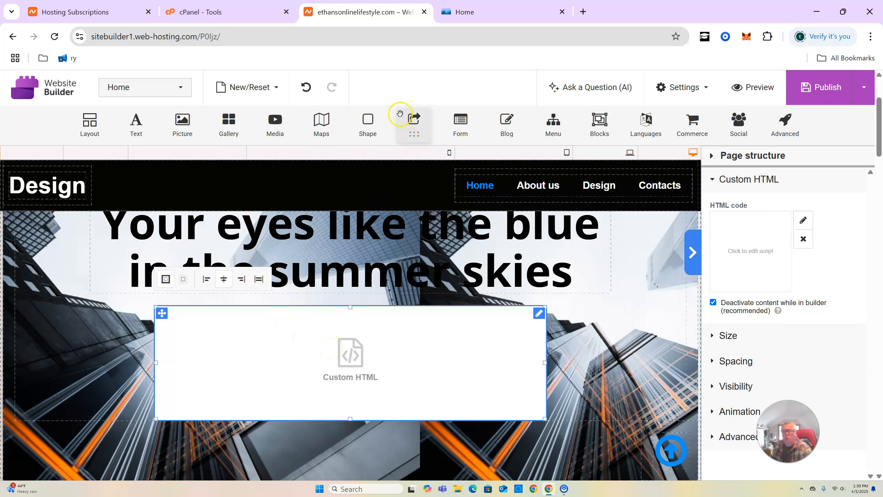
Step: Go to aweber.com in a new browser tab and open the sign up form "Form One" for editing
{"action": "left_click", "coordinate": [579, 12]}
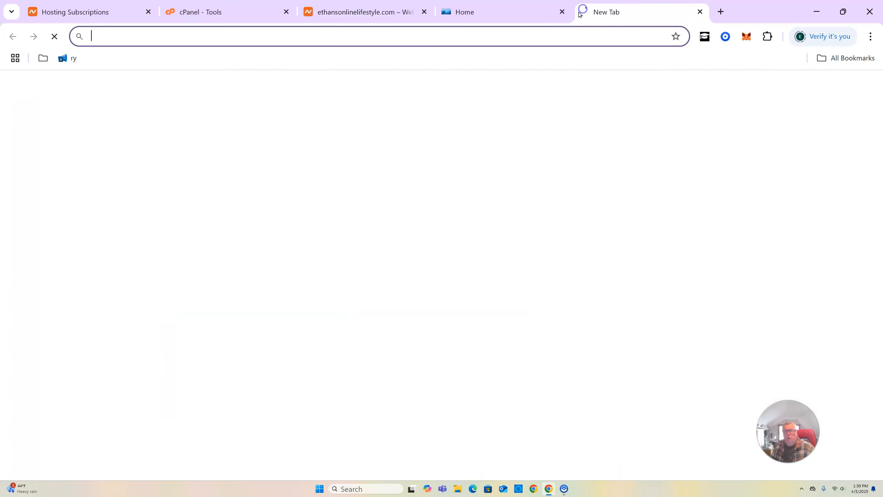
{"action": "type", "text": "aweber.com"}
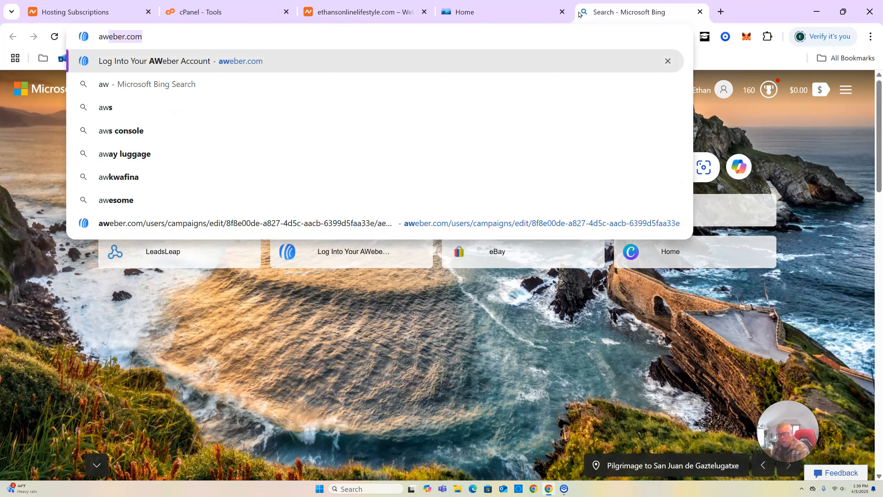
{"action": "key", "text": "Return"}
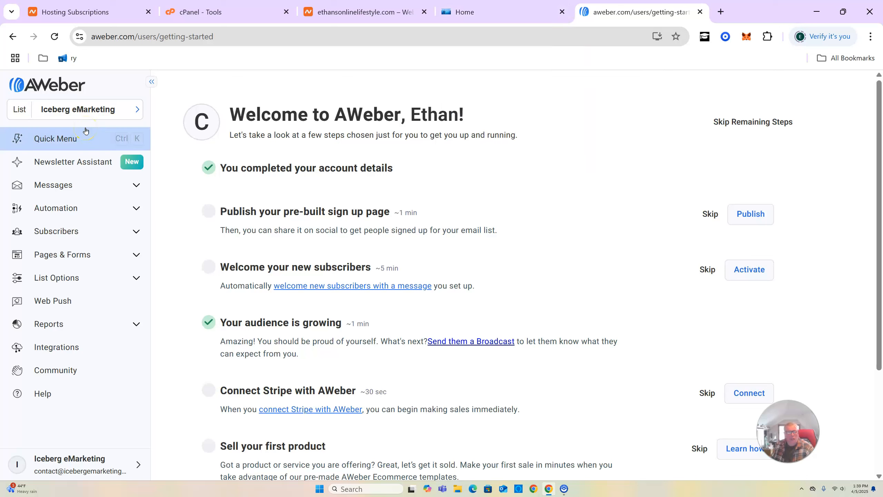
{"action": "left_click", "coordinate": [81, 164]}
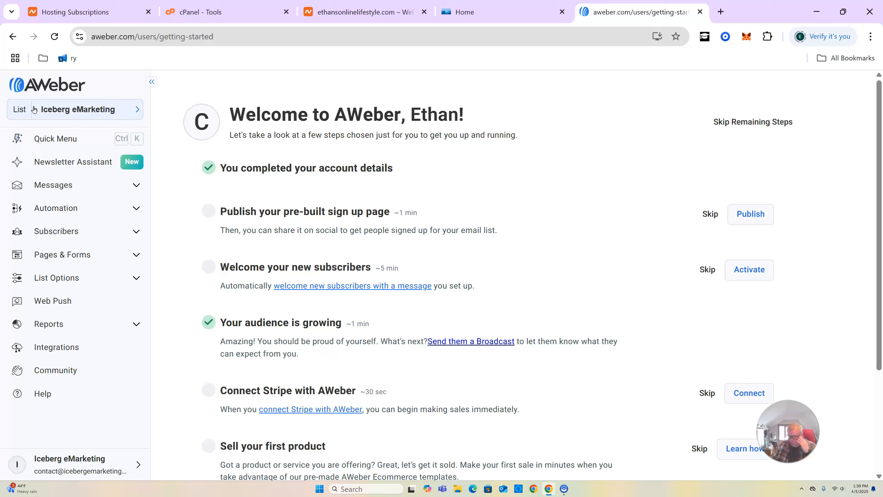
{"action": "left_click", "coordinate": [6, 98]}
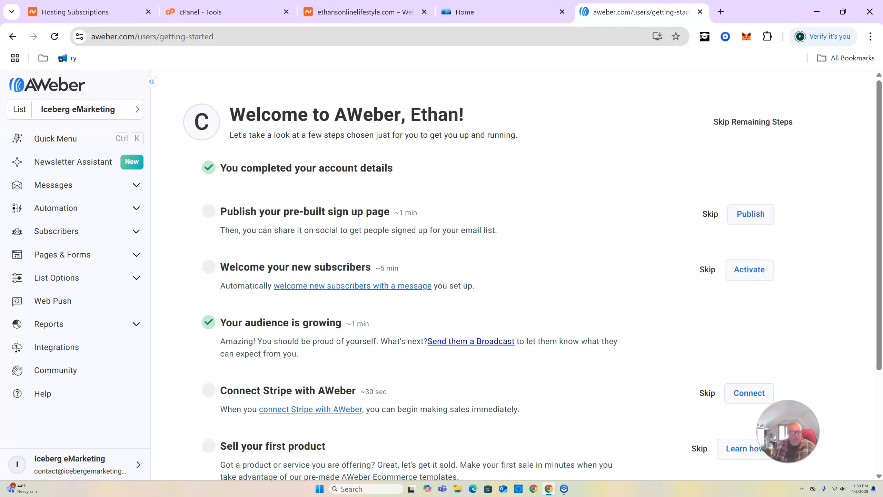
{"action": "left_click", "coordinate": [65, 256]}
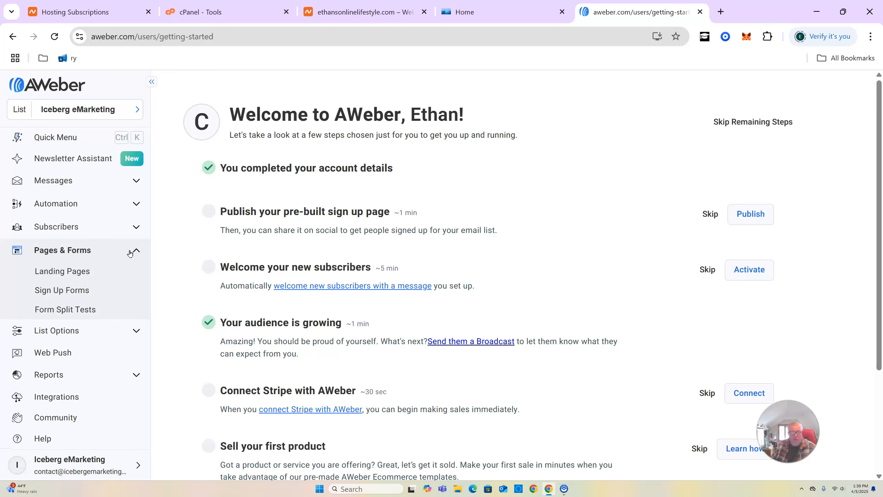
{"action": "left_click", "coordinate": [77, 291]}
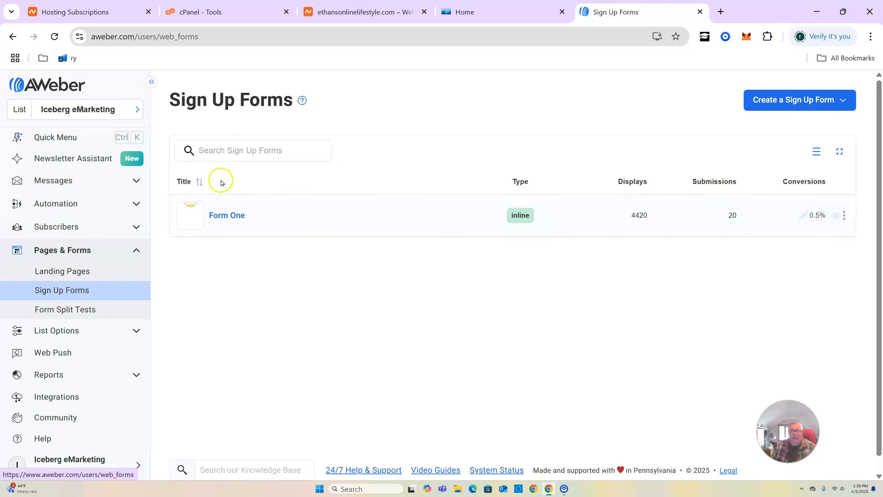
{"action": "left_click", "coordinate": [229, 217]}
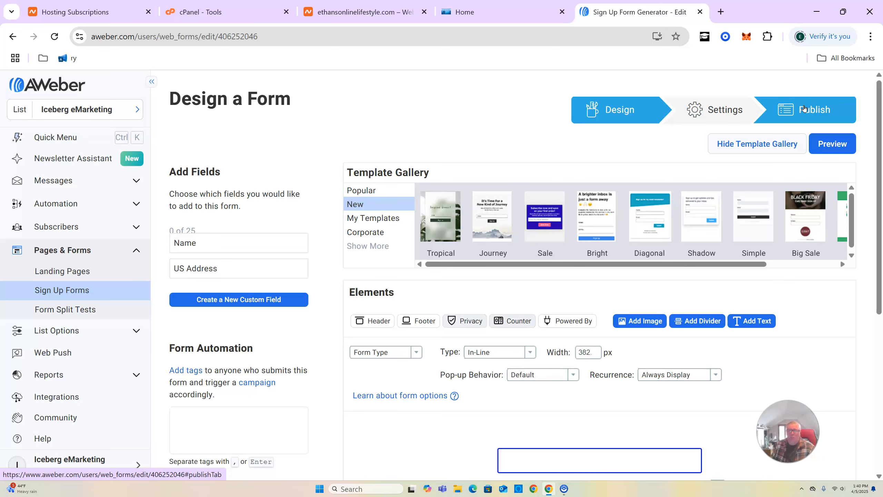
Step: Publish the form with the self-install option and copy the complete code of its Raw HTML Version
{"action": "left_click", "coordinate": [808, 105]}
{"action": "left_click", "coordinate": [807, 105]}
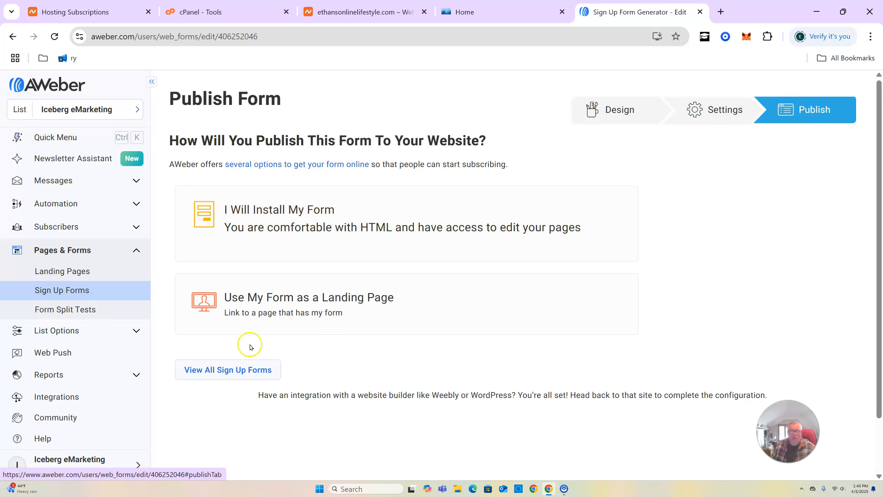
{"action": "left_click", "coordinate": [282, 225]}
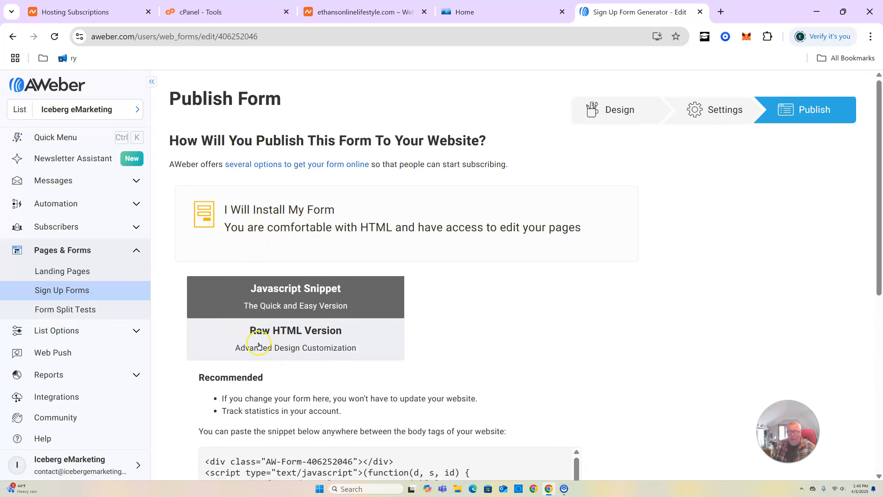
{"action": "left_click", "coordinate": [301, 338]}
{"action": "scroll", "coordinate": [452, 313], "scroll_direction": "down", "scroll_amount": 5}
{"action": "left_click", "coordinate": [383, 343]}
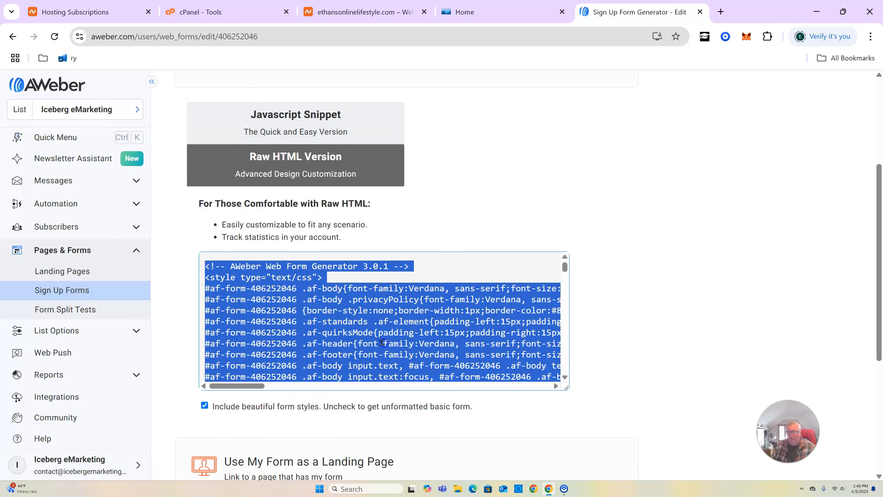
{"action": "right_click", "coordinate": [382, 343]}
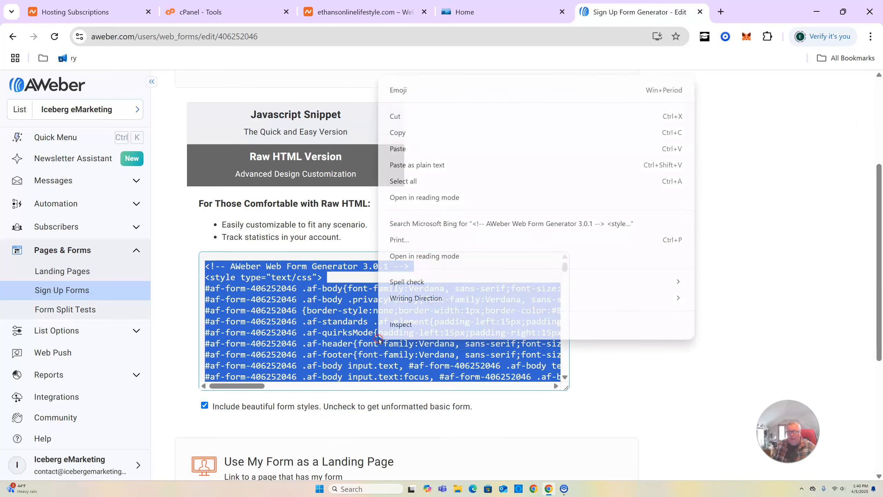
{"action": "left_click", "coordinate": [395, 133]}
Step: Return to the Website Builder and paste the copied AWeber form code into the Custom HTML block, applying it
{"action": "left_click", "coordinate": [353, 10]}
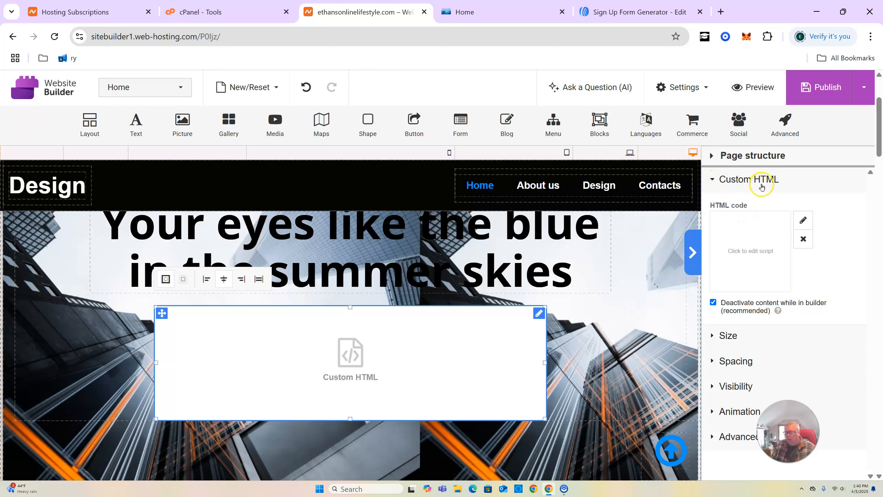
{"action": "left_click", "coordinate": [803, 220]}
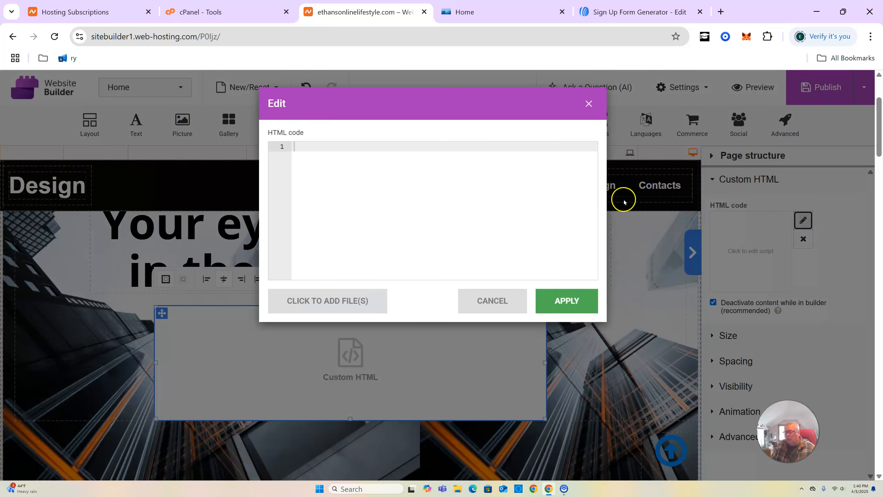
{"action": "left_click", "coordinate": [312, 147]}
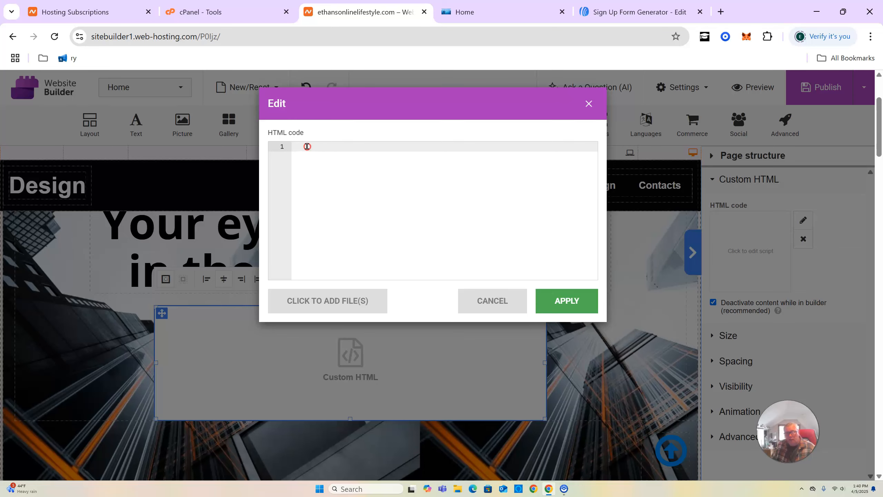
{"action": "right_click", "coordinate": [307, 146]}
{"action": "left_click", "coordinate": [343, 264]}
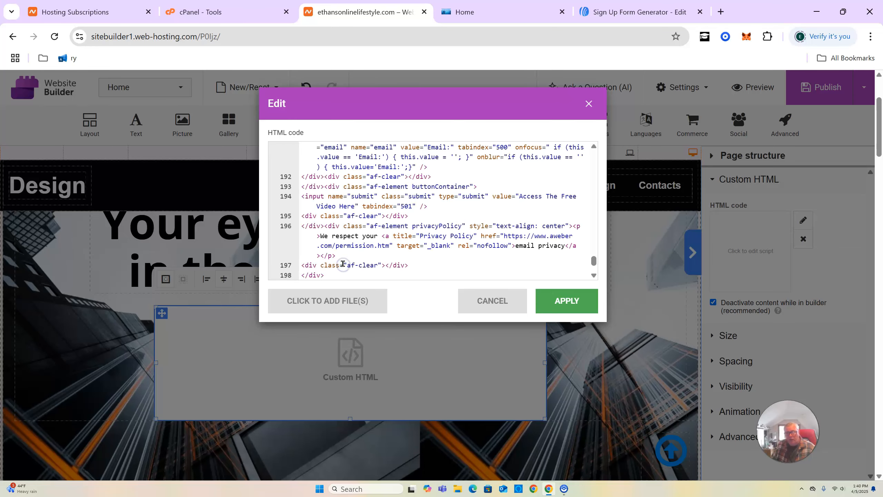
{"action": "left_click", "coordinate": [577, 303]}
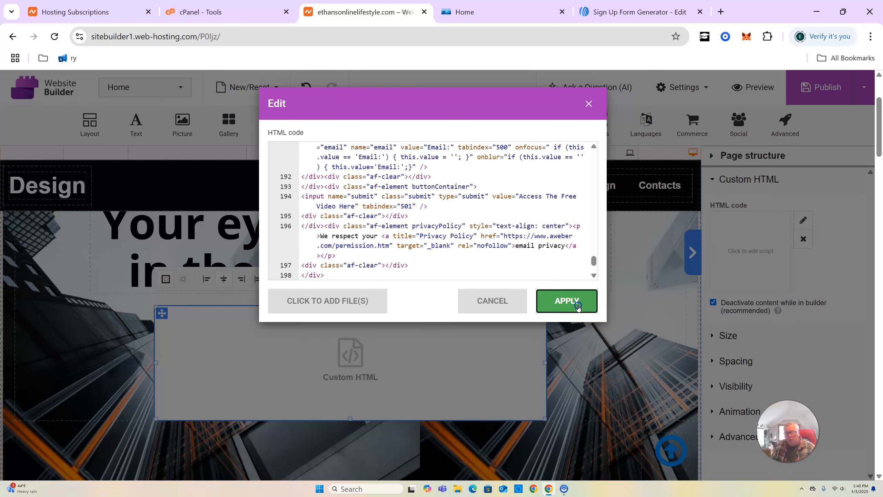
{"action": "left_click", "coordinate": [803, 89]}
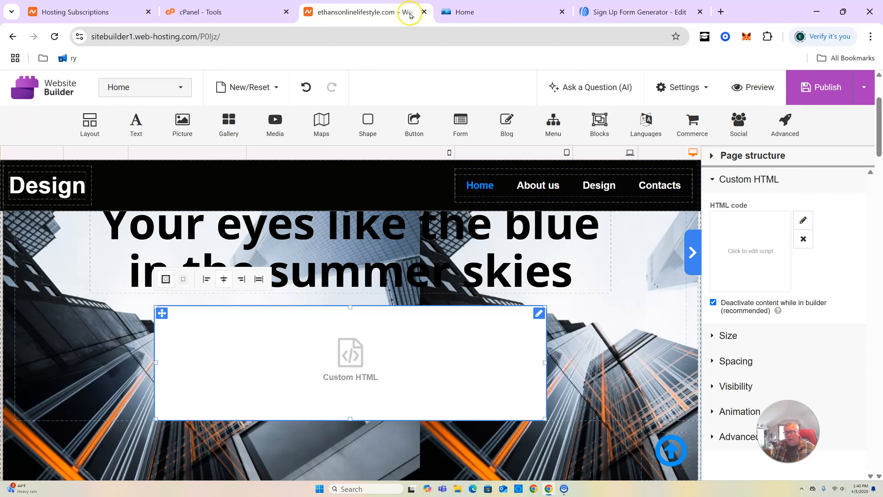
Step: Check the email form on icebergemarketing.com, and preview the edited Home page from the hero section down to Partners
{"action": "left_click", "coordinate": [502, 4]}
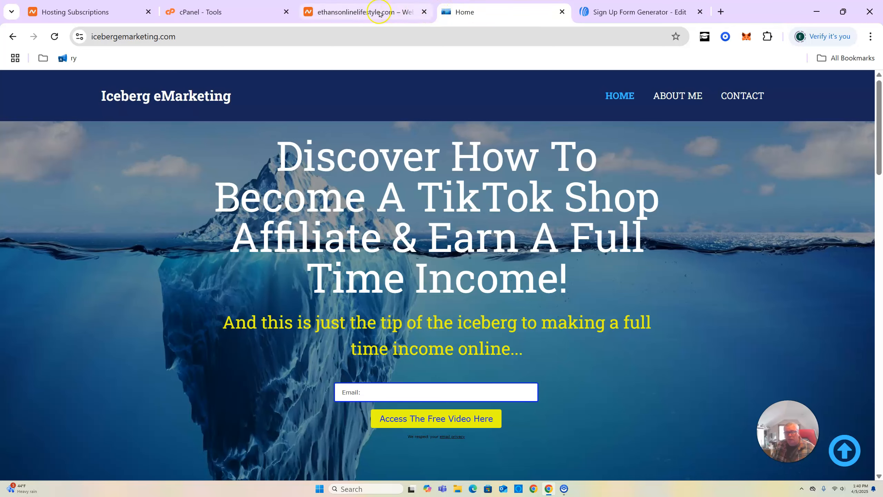
{"action": "left_click", "coordinate": [390, 9]}
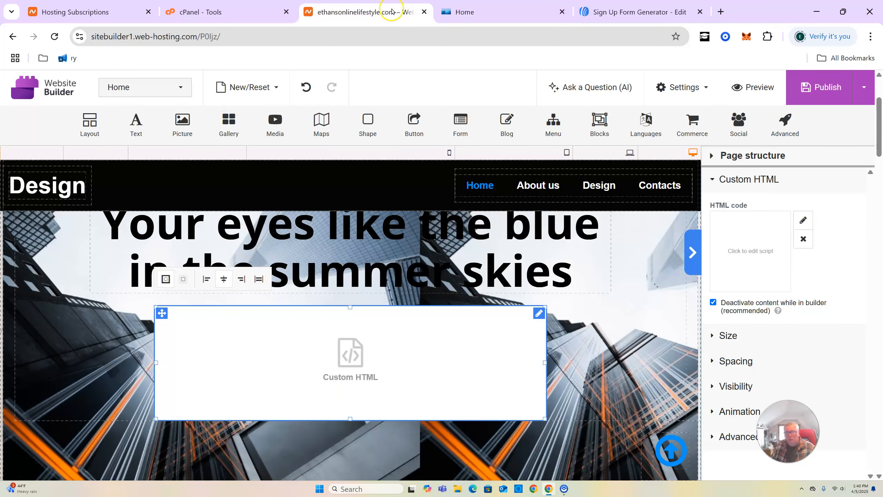
{"action": "left_click", "coordinate": [764, 87]}
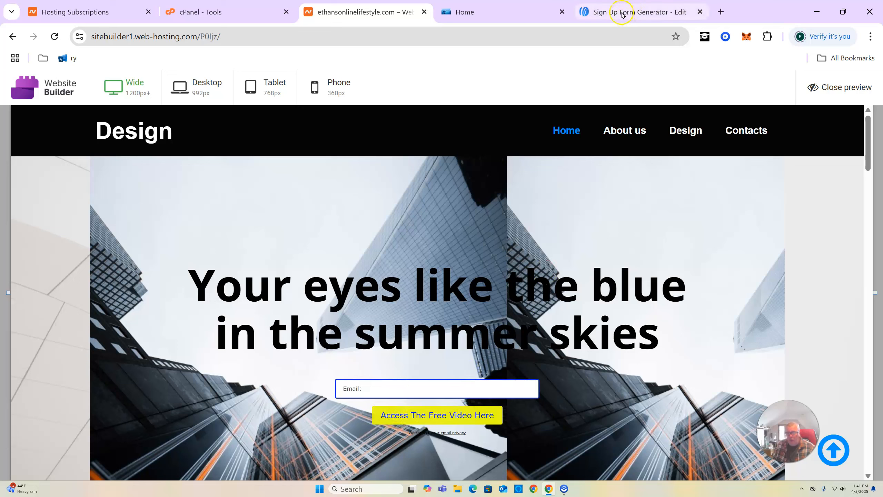
{"action": "mouse_move", "coordinate": [619, 14]}
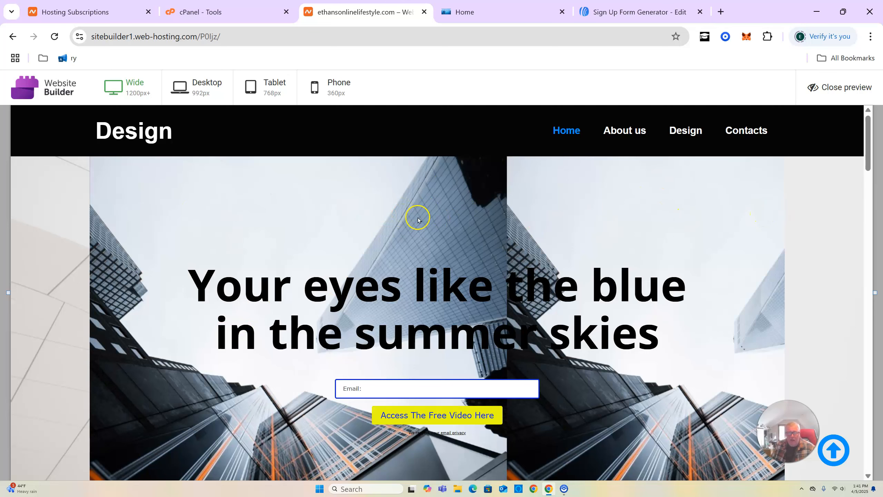
{"action": "scroll", "coordinate": [417, 217], "scroll_direction": "down", "scroll_amount": 3}
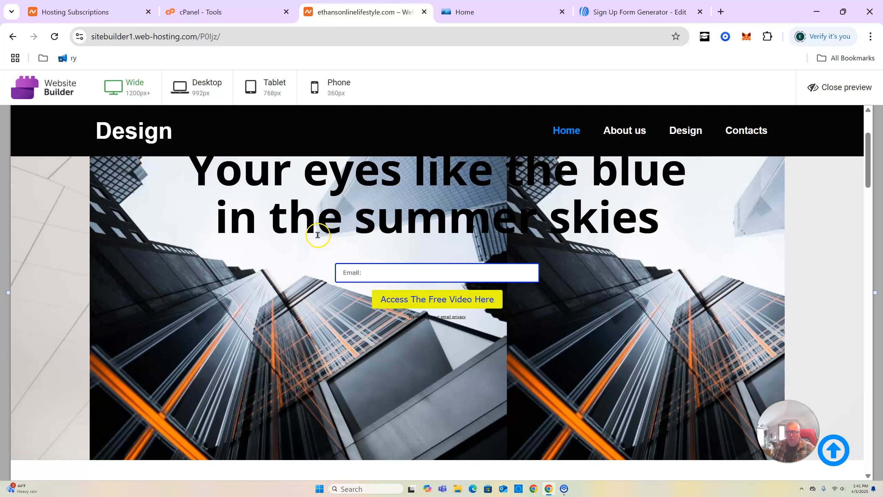
{"action": "scroll", "coordinate": [596, 183], "scroll_direction": "down", "scroll_amount": 3}
{"action": "scroll", "coordinate": [596, 183], "scroll_direction": "down", "scroll_amount": 5}
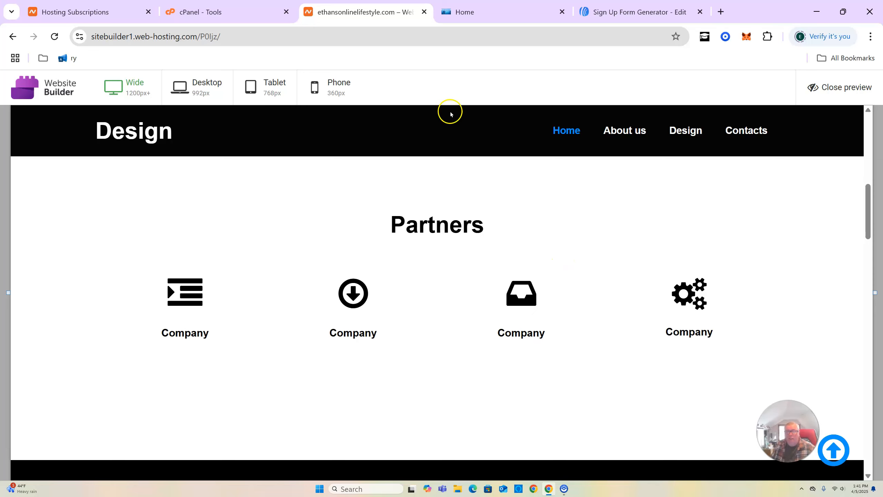
Step: Return to the top of the previewed Home page and close the preview to resume editing
{"action": "left_click", "coordinate": [616, 139]}
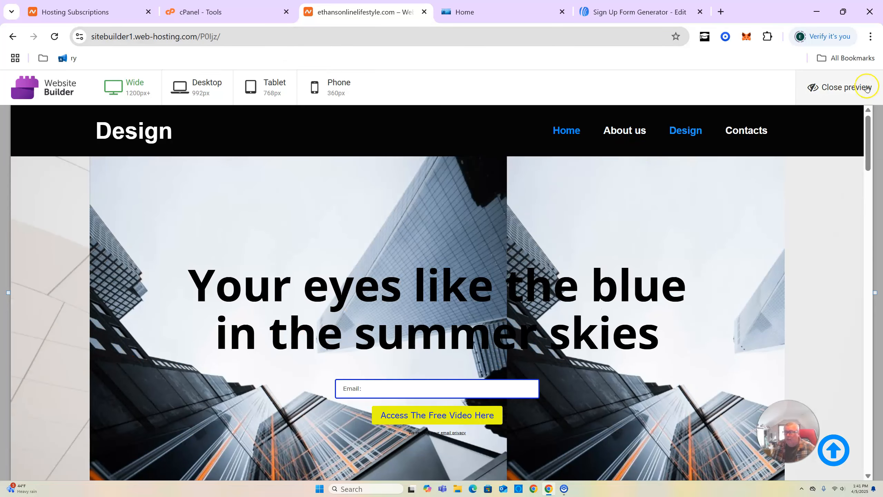
{"action": "left_click", "coordinate": [843, 90]}
{"action": "mouse_move", "coordinate": [841, 92]}
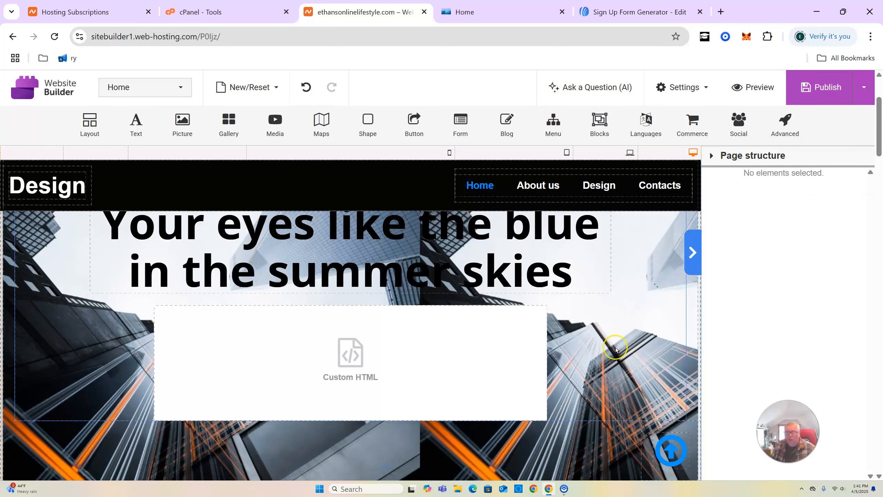
Step: Delete the entire Partners section, including its four Company items, from the Home page
{"action": "scroll", "coordinate": [619, 336], "scroll_direction": "down", "scroll_amount": 8}
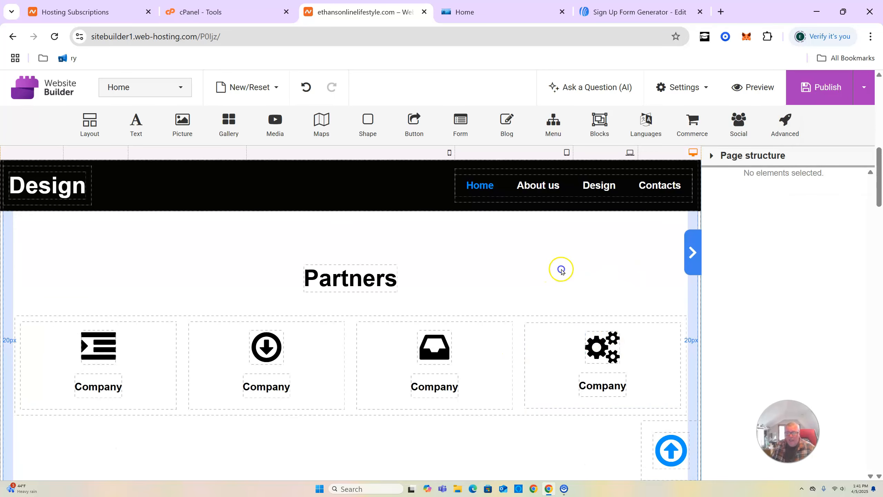
{"action": "left_click", "coordinate": [565, 268]}
{"action": "left_click", "coordinate": [638, 305]}
{"action": "scroll", "coordinate": [637, 306], "scroll_direction": "up", "scroll_amount": 3}
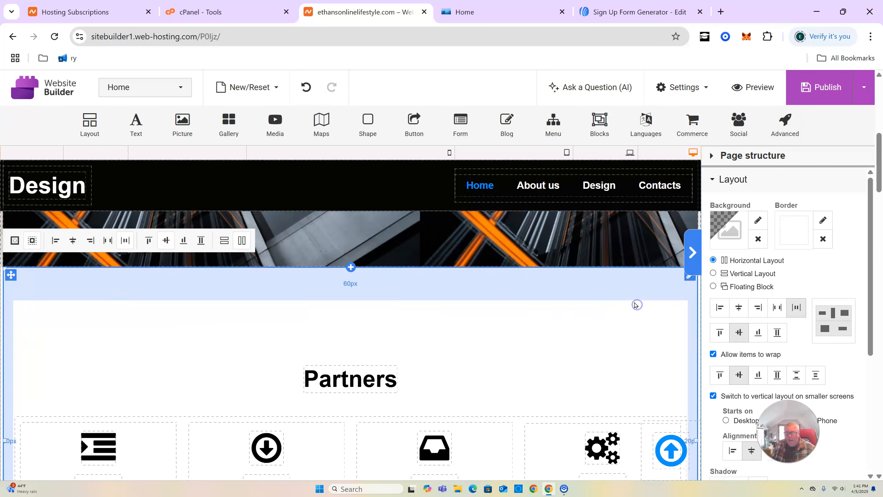
{"action": "left_click", "coordinate": [547, 350]}
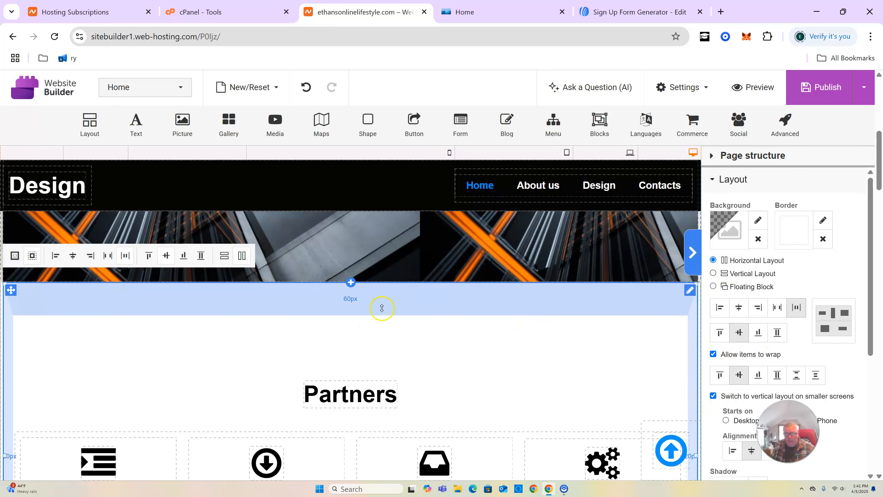
{"action": "left_click", "coordinate": [689, 292]}
{"action": "left_click", "coordinate": [714, 276]}
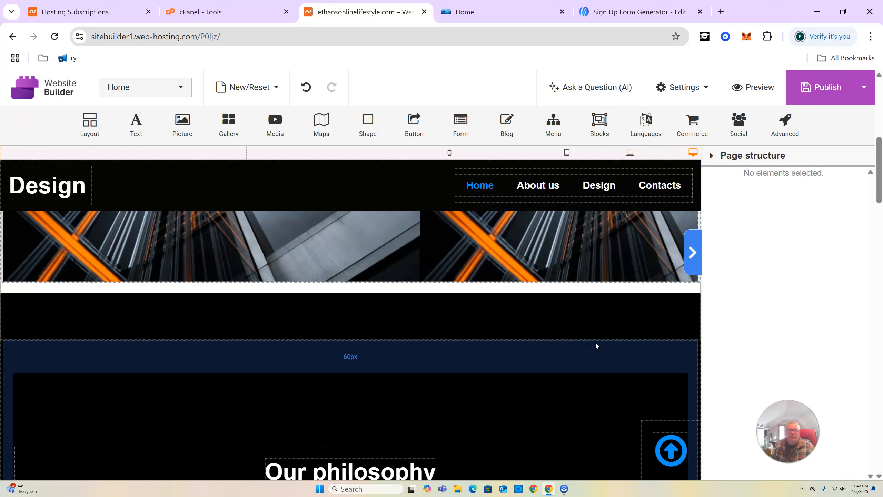
Step: Undo the deletion of the Partners section
{"action": "left_click", "coordinate": [301, 87]}
{"action": "left_click", "coordinate": [304, 89]}
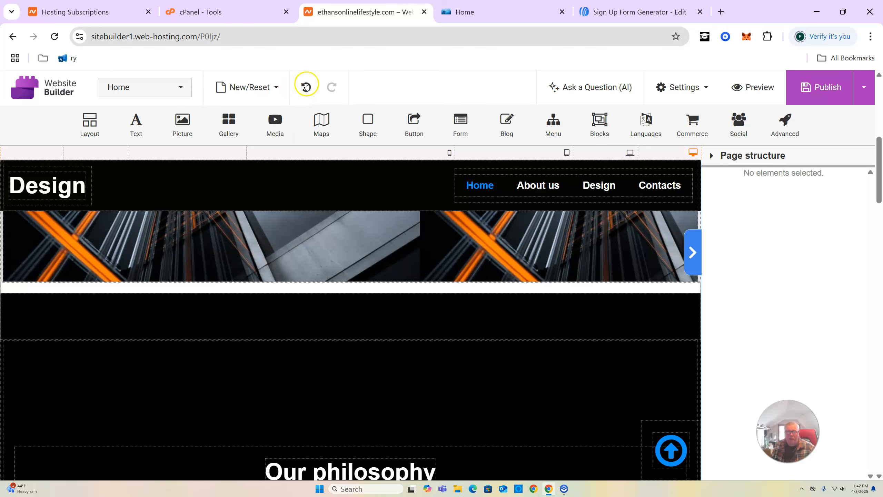
{"action": "left_click", "coordinate": [309, 85]}
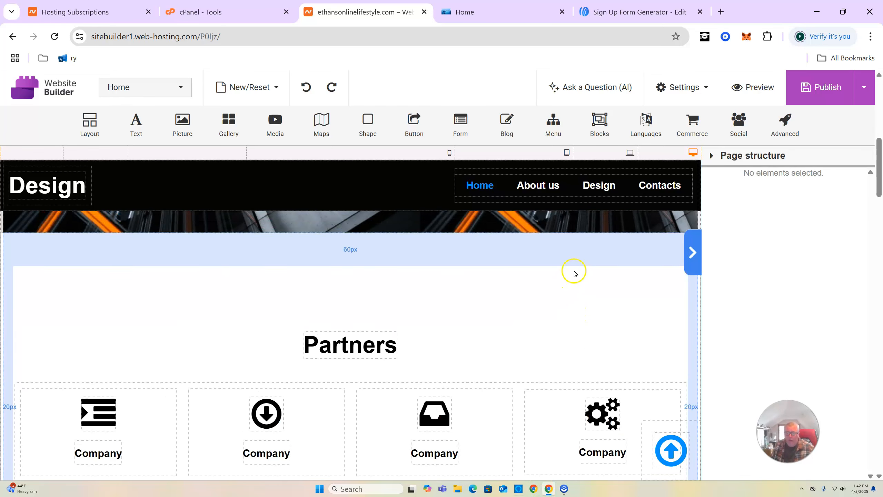
Step: Look through the remaining sections of the Home page and publish the website
{"action": "scroll", "coordinate": [575, 272], "scroll_direction": "down", "scroll_amount": 5}
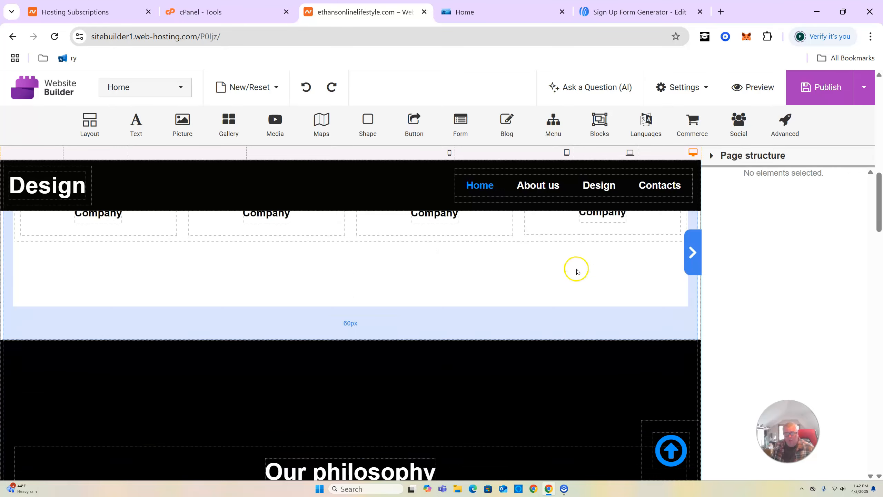
{"action": "scroll", "coordinate": [576, 272], "scroll_direction": "down", "scroll_amount": 10}
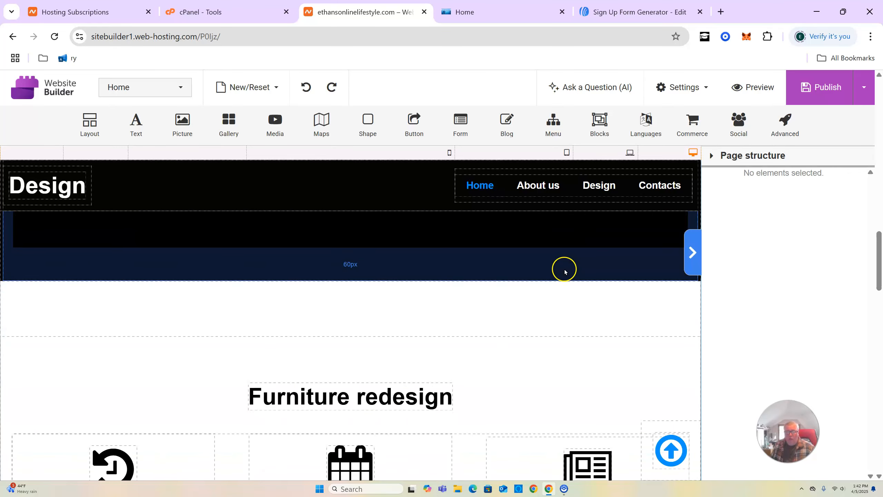
{"action": "scroll", "coordinate": [565, 272], "scroll_direction": "down", "scroll_amount": 15}
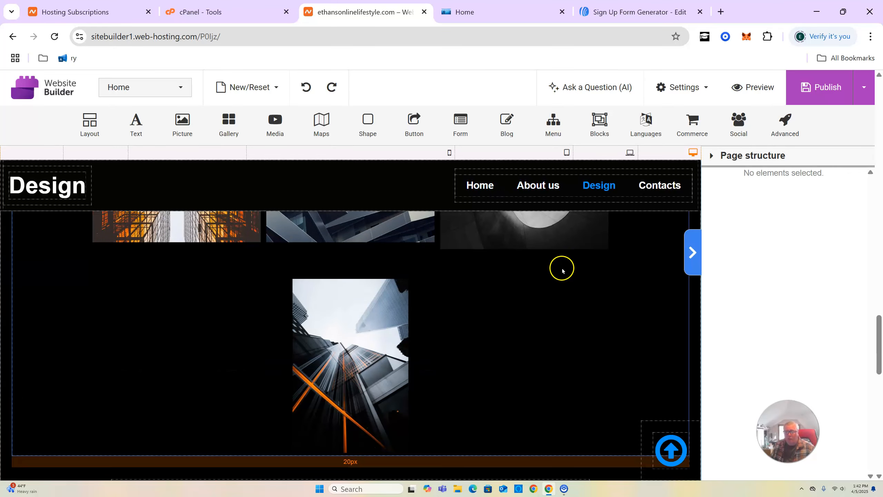
{"action": "scroll", "coordinate": [562, 271], "scroll_direction": "down", "scroll_amount": 5}
{"action": "scroll", "coordinate": [557, 263], "scroll_direction": "up", "scroll_amount": 3}
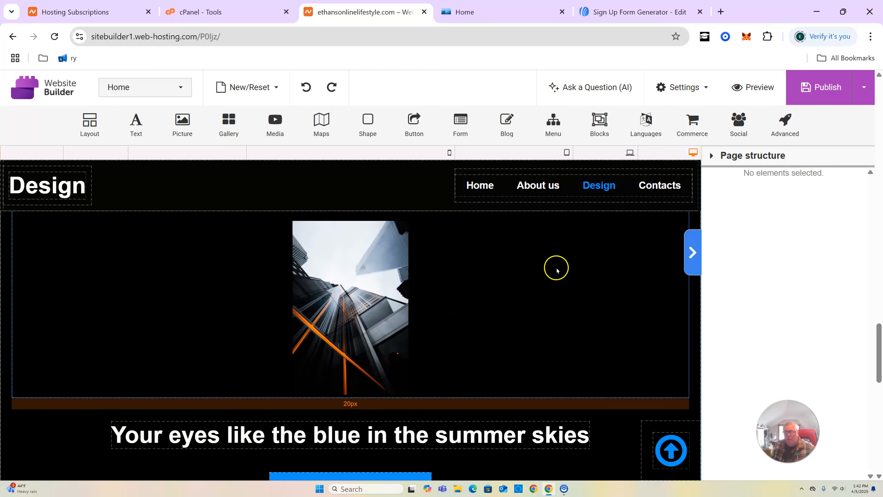
{"action": "mouse_move", "coordinate": [811, 95]}
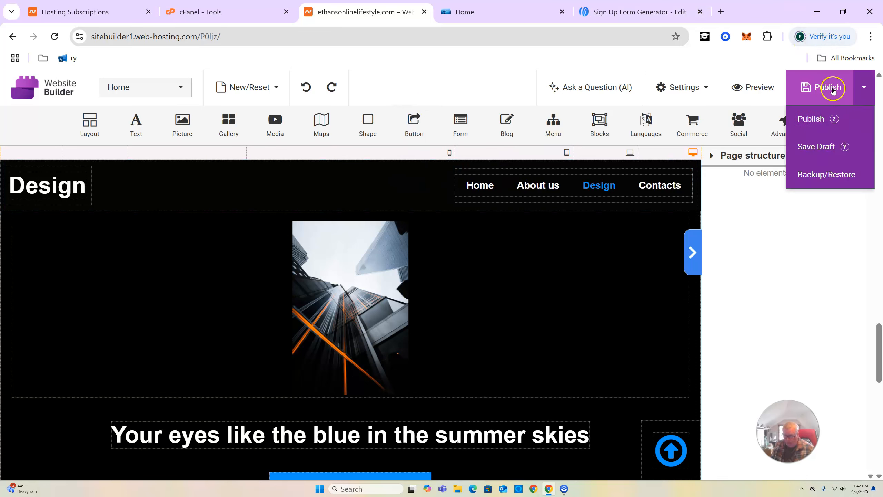
{"action": "left_click", "coordinate": [813, 120]}
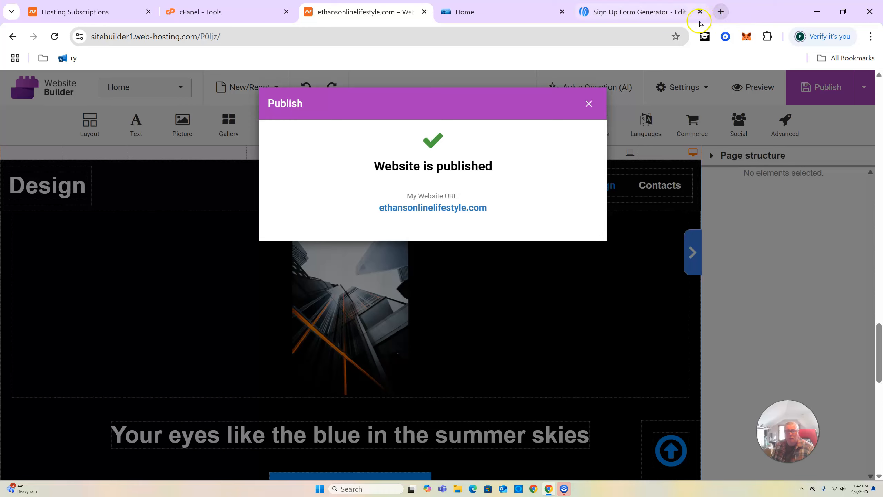
Step: Open the published site ethansonlinelifestyle.com in a new browser tab
{"action": "left_click", "coordinate": [717, 16]}
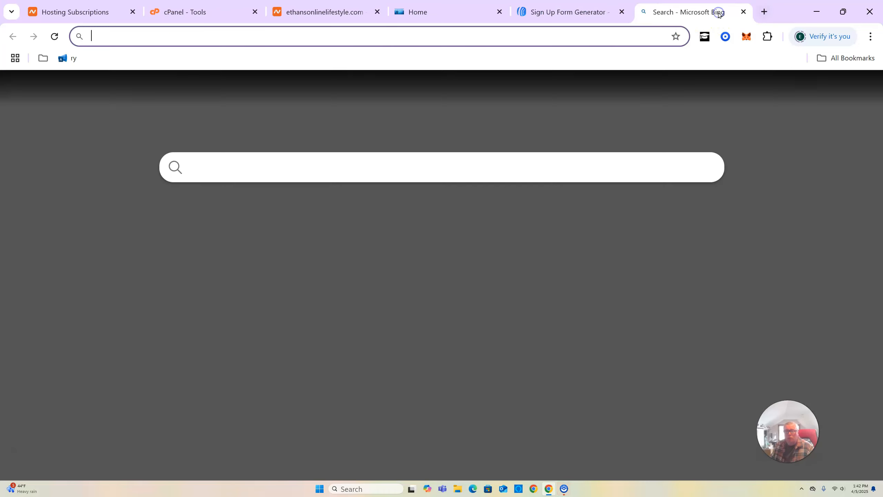
{"action": "type", "text": "e"}
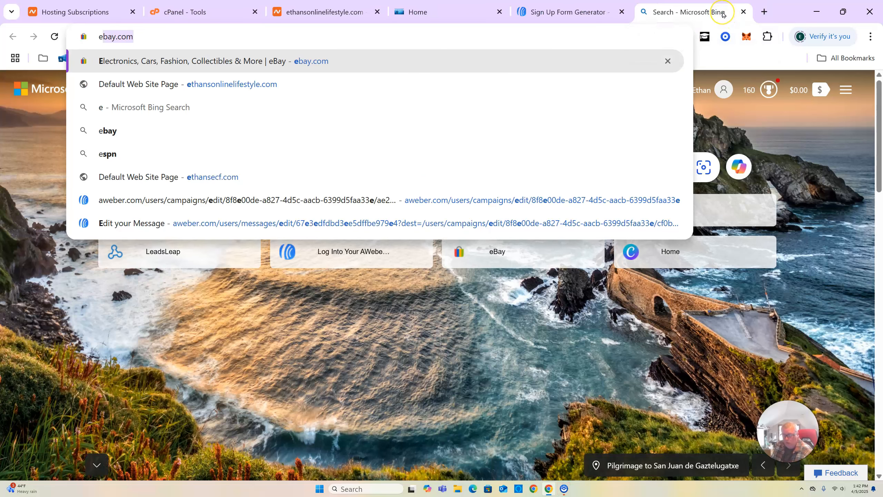
{"action": "type", "text": "thansonlinelifestyle.com"}
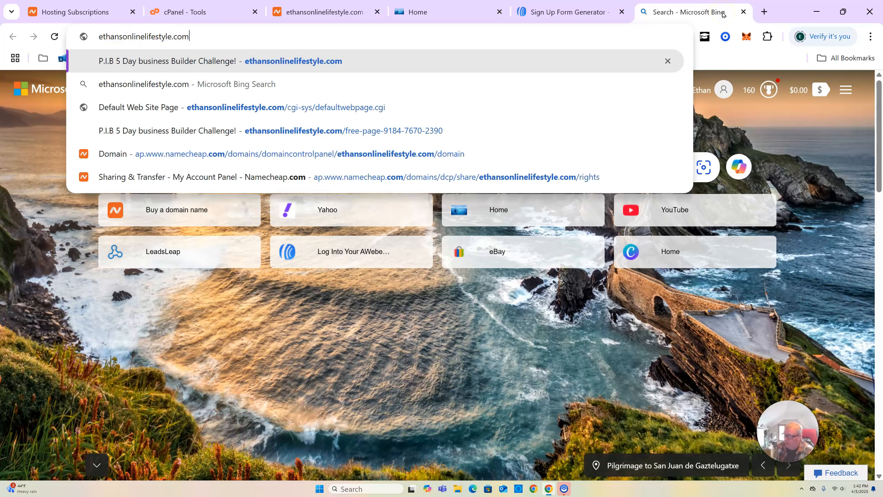
{"action": "key", "text": "Return"}
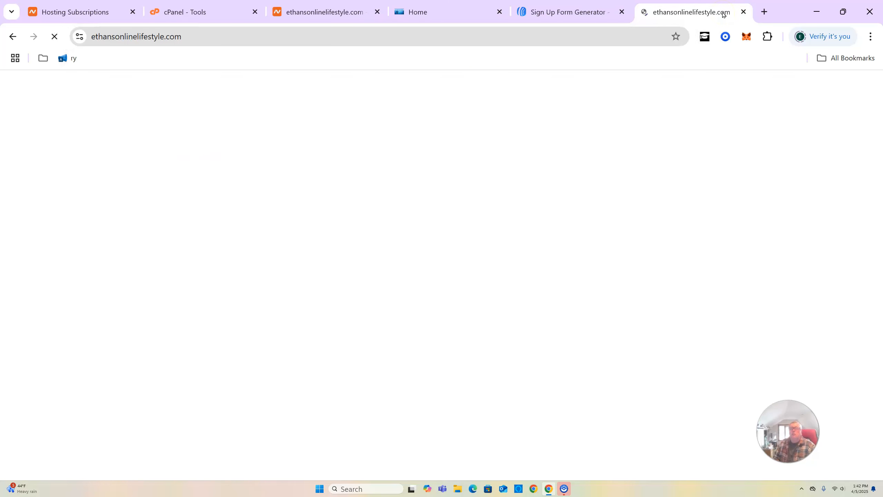